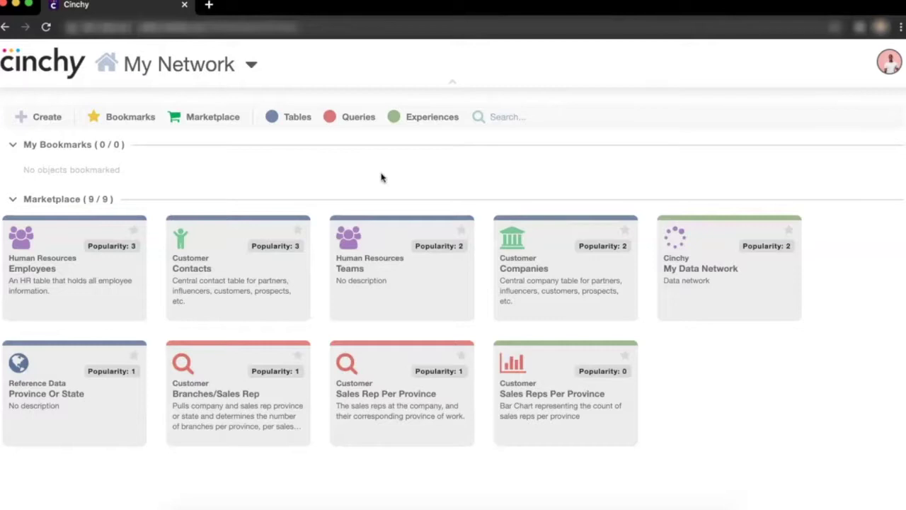
Open the Customer Contacts table from the My Network Marketplace.
left_click(269, 218)
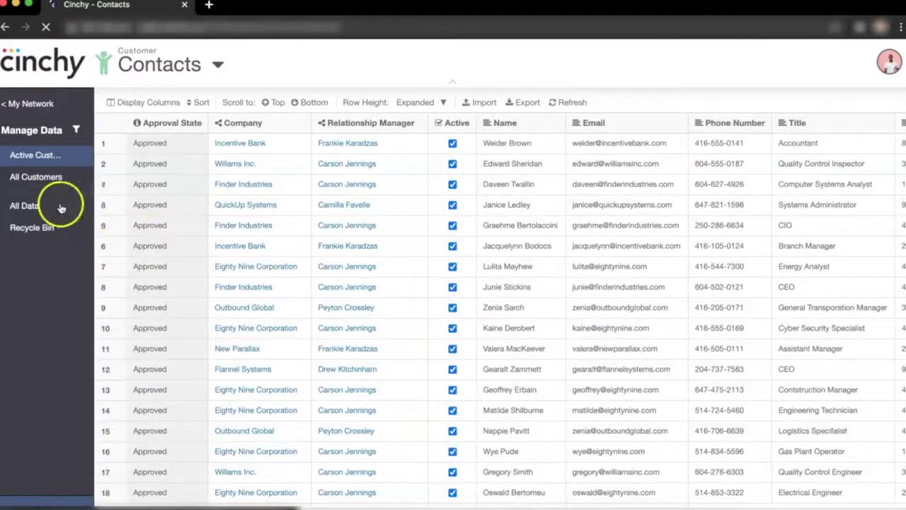
Show All Data in the Contacts table and bring up its CSV Import form.
left_click(41, 205)
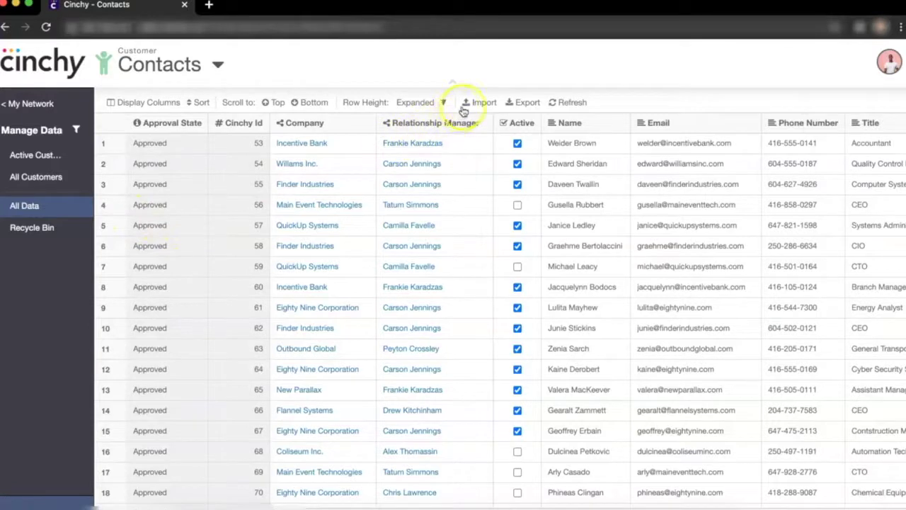
left_click(482, 167)
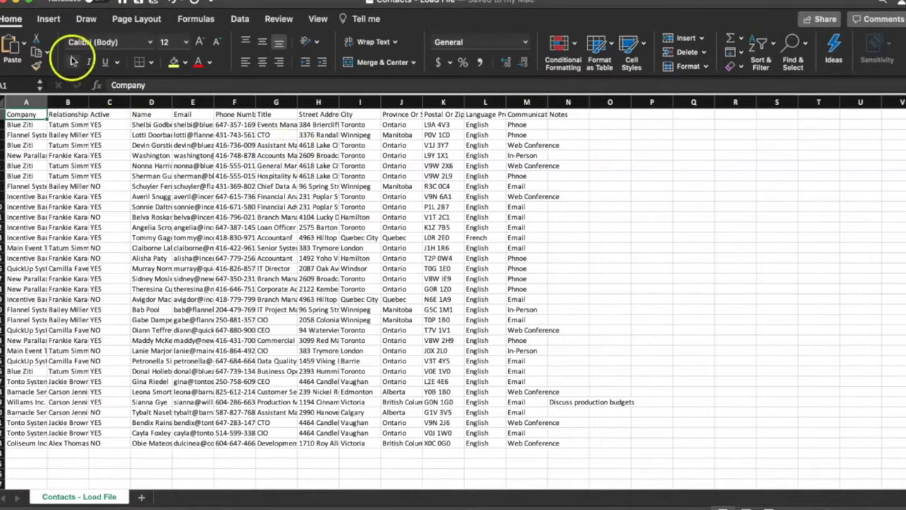
key("super+Tab")
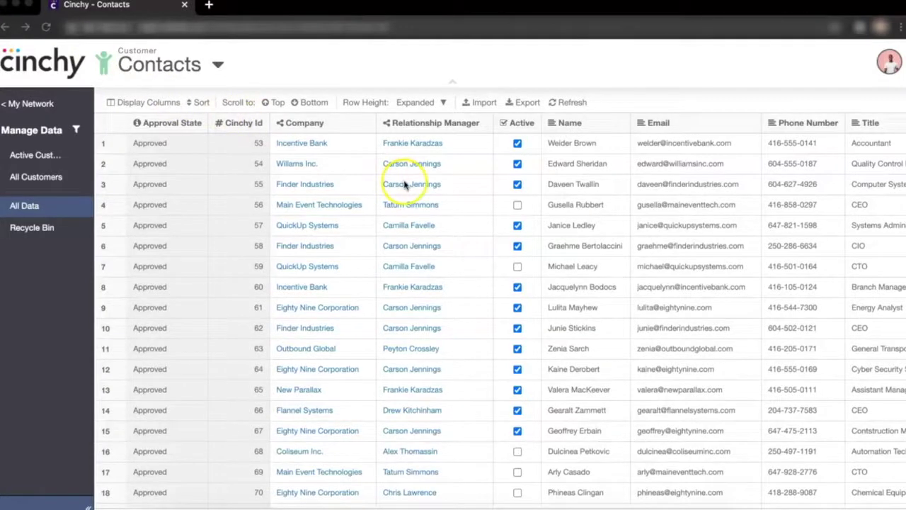
left_click(472, 169)
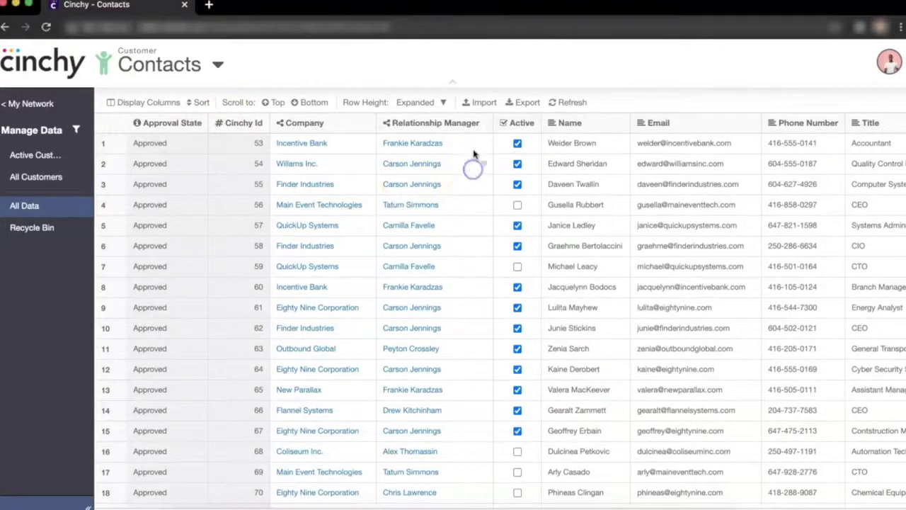
left_click(473, 102)
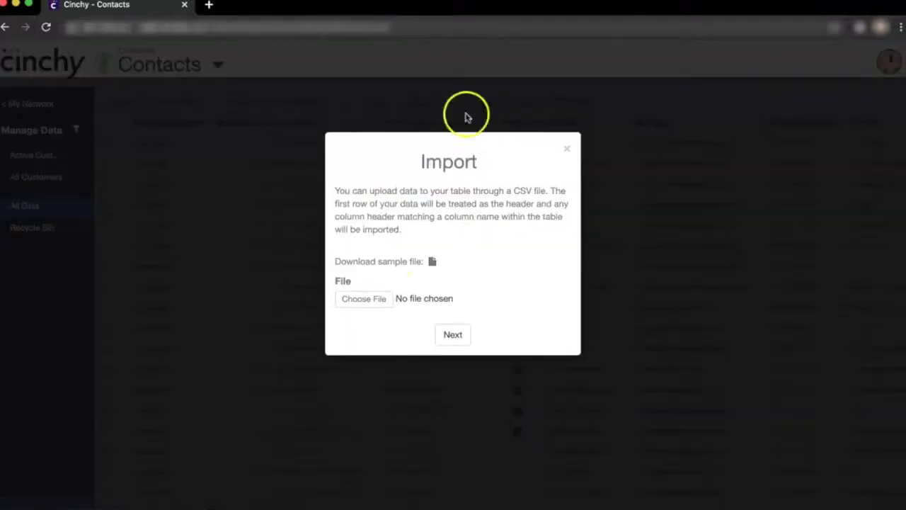
Choose Contacts - Load File.csv as the file to import.
left_click(369, 298)
left_click(248, 87)
left_click(323, 88)
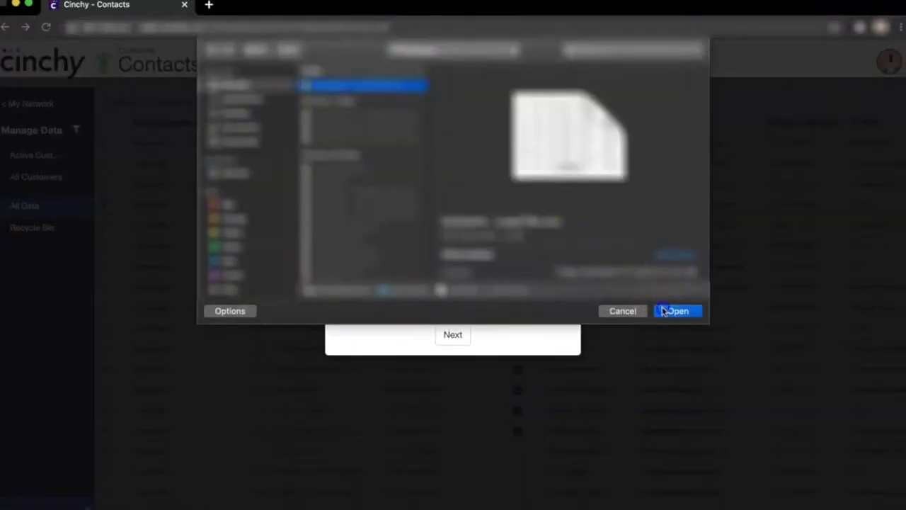
left_click(676, 311)
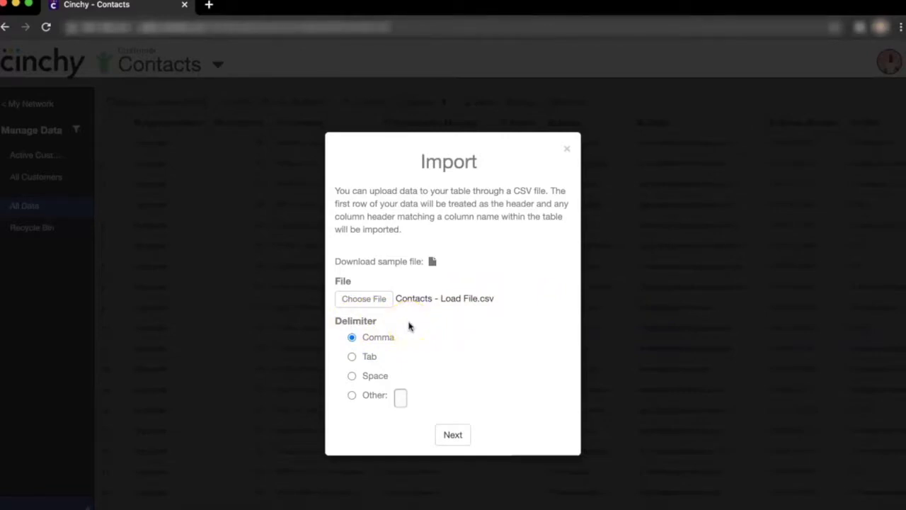
Step past the column preview and import, loading 24 rows with 8 rejected.
left_click(453, 435)
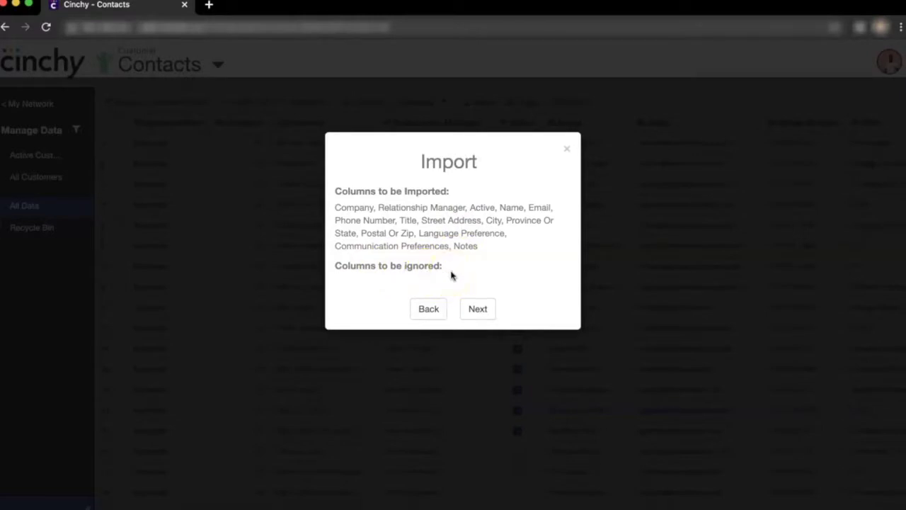
left_click(478, 308)
left_click(478, 283)
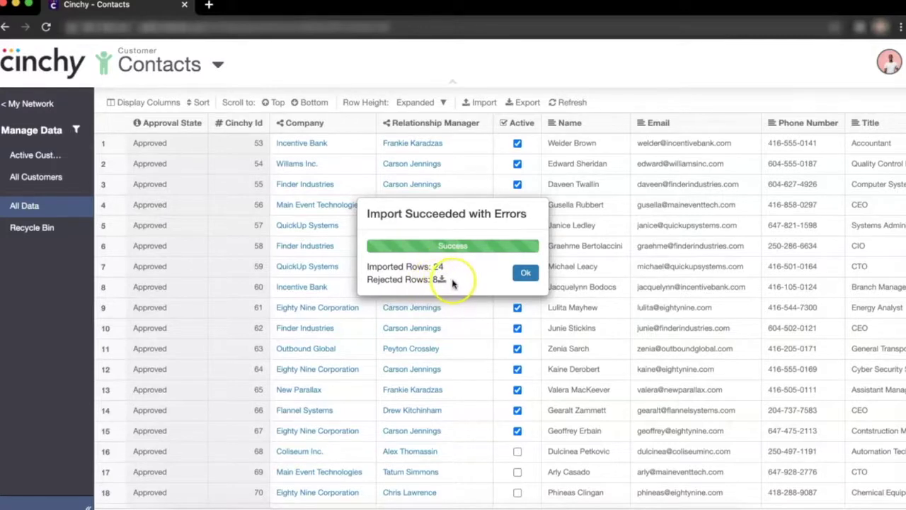
Download the 8 rejected rows as an error log and widen column A.
left_click(440, 280)
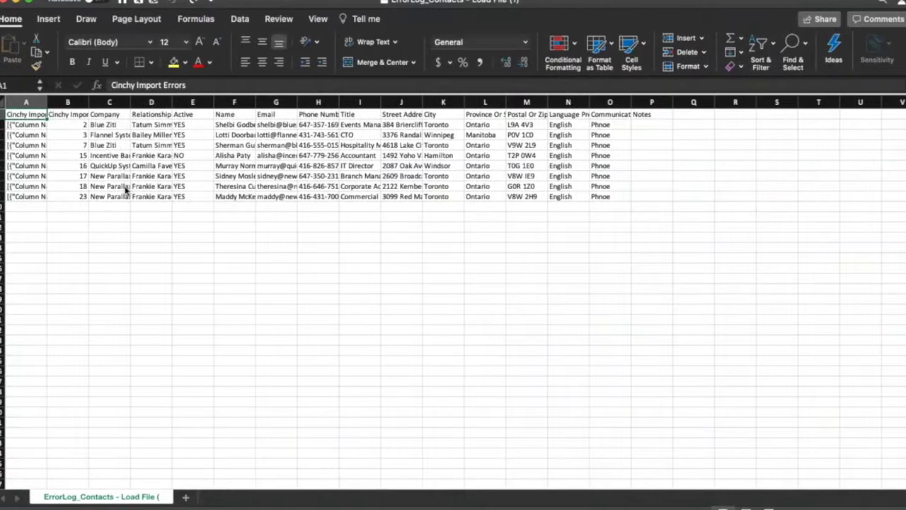
left_click(22, 102)
double_click(47, 102)
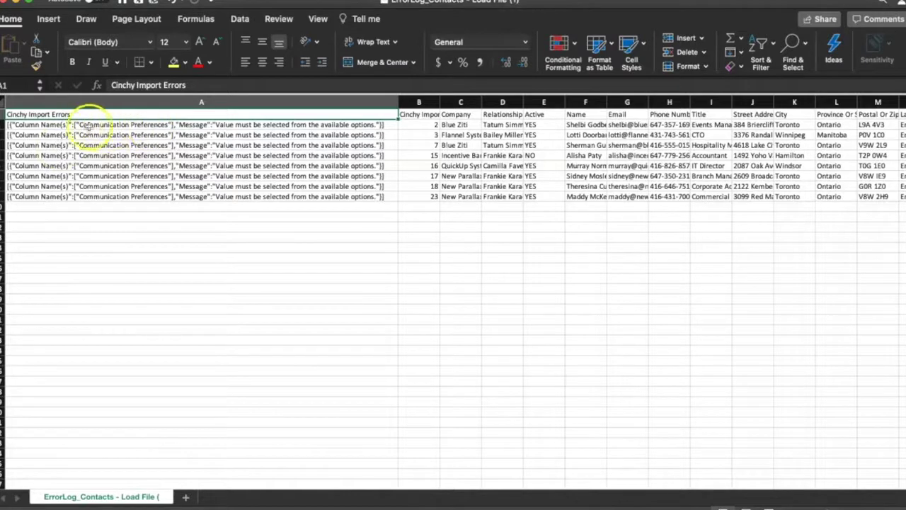
scroll(273, 182, "right", 5)
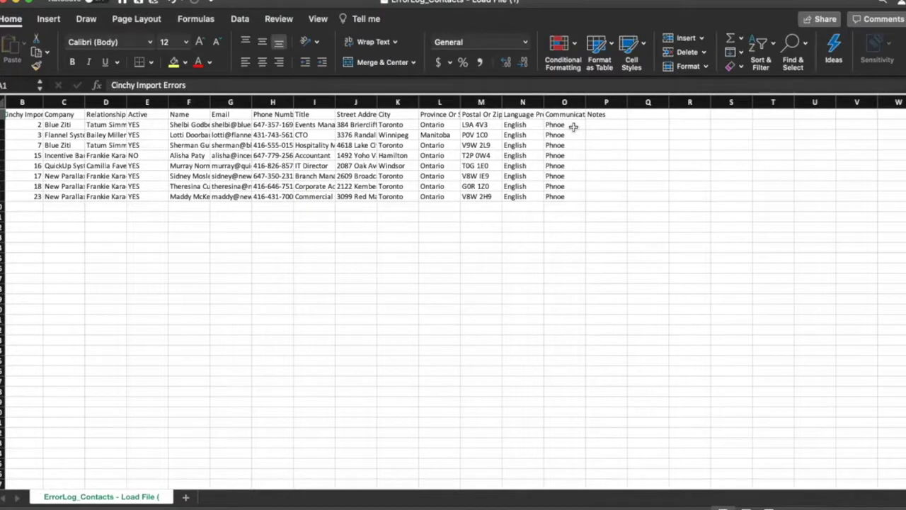
Correct Phnoe to Phone in cell O2 and fill it down to O9.
double_click(573, 125)
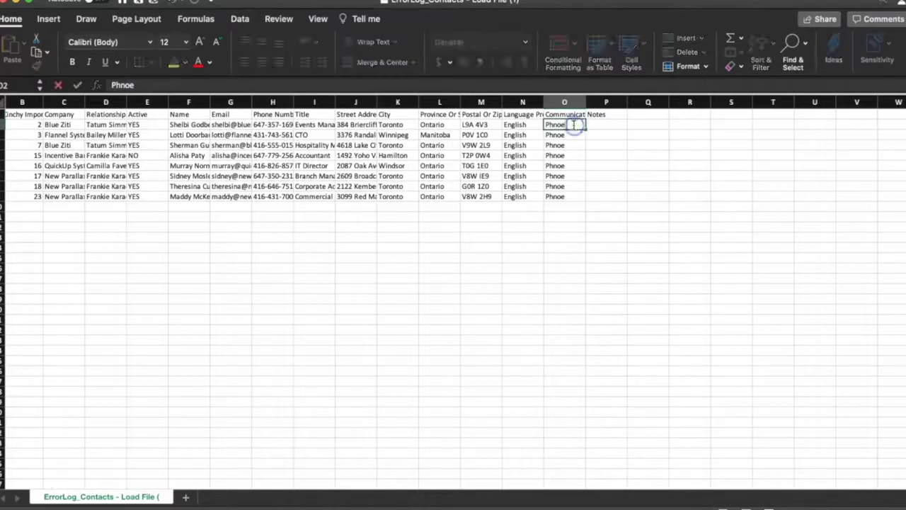
key("BackSpace")
key("BackSpace")
key("BackSpace")
type("one")
key("Return")
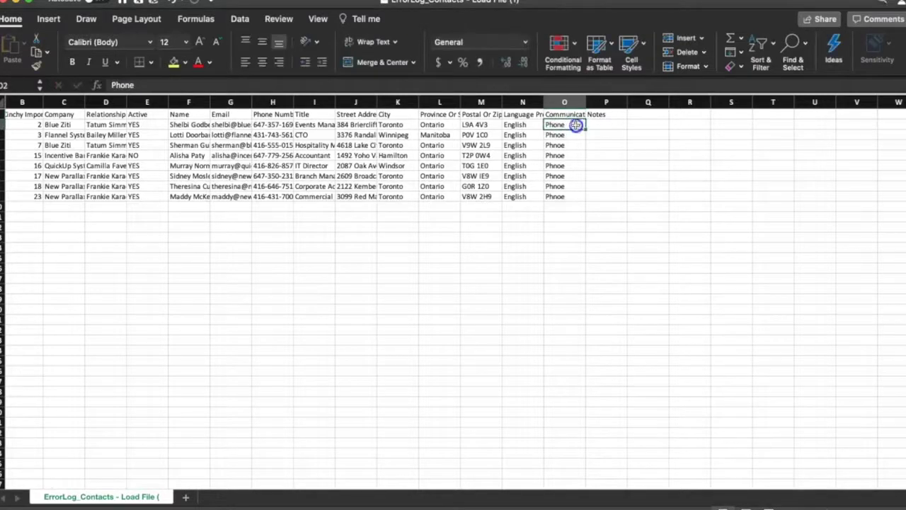
left_click_drag(585, 131, 581, 205)
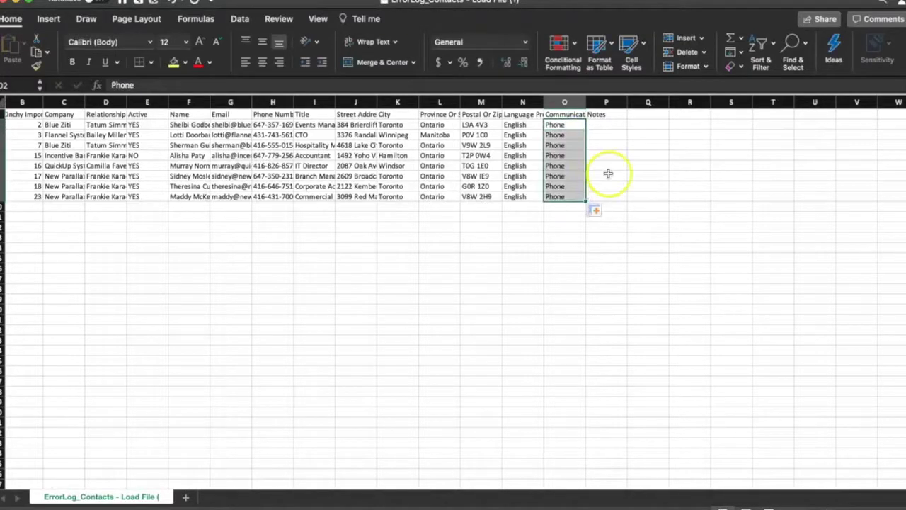
left_click(608, 173)
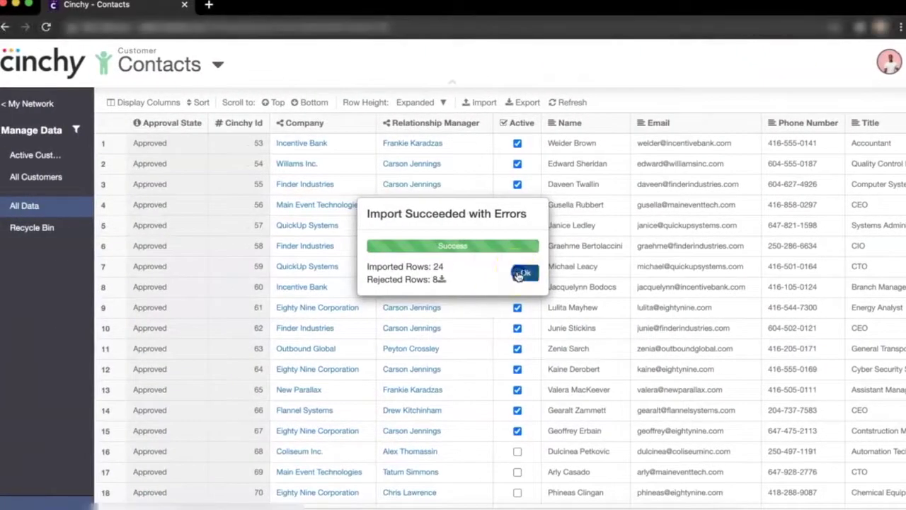
Start a new import with ErrorLog_Contacts - Load File (1).csv as the file.
left_click(400, 272)
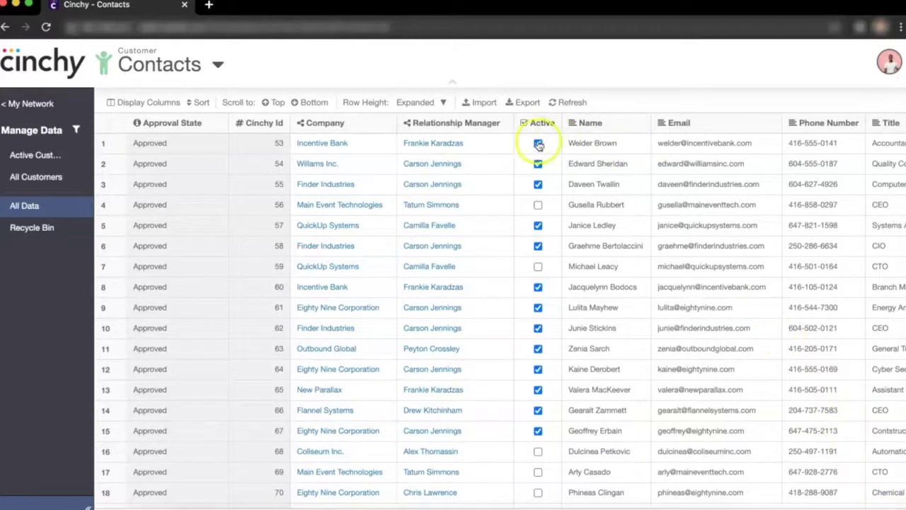
left_click(486, 106)
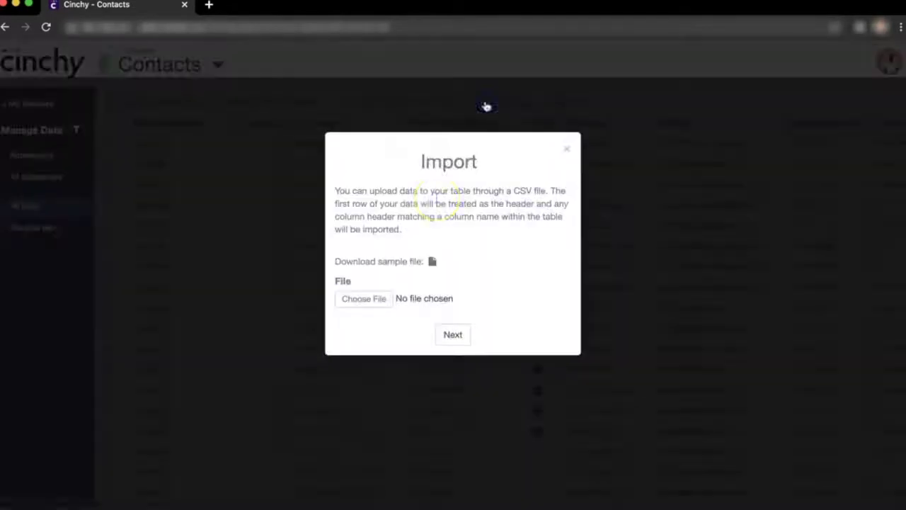
left_click(372, 298)
left_click(253, 88)
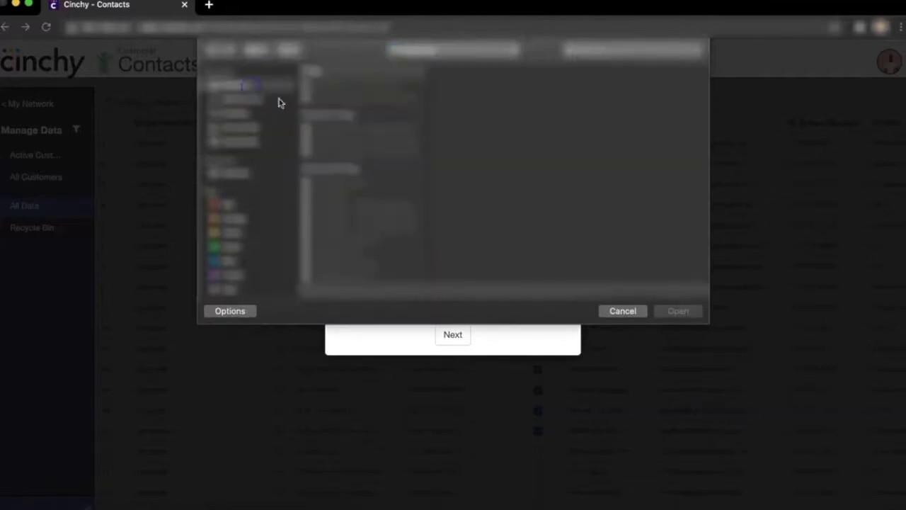
left_click(318, 98)
left_click(672, 311)
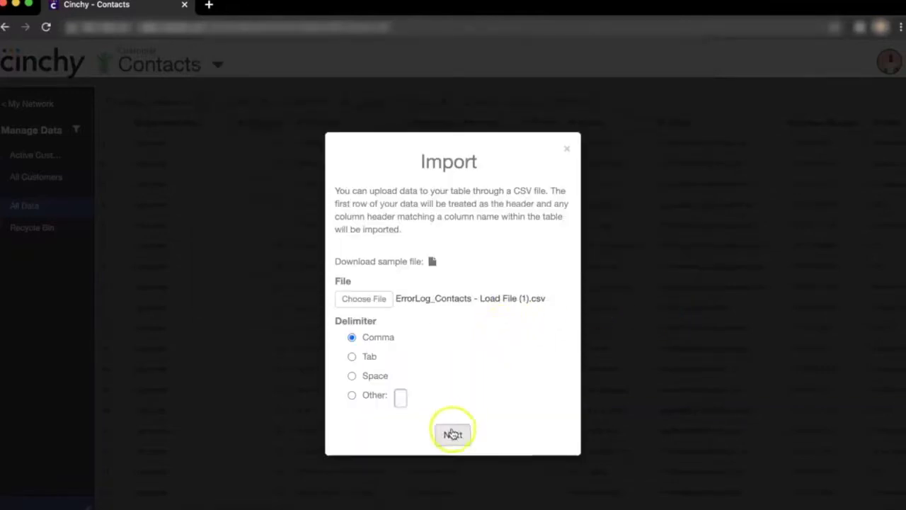
Import the corrected error log so all 8 rows load successfully.
left_click(453, 434)
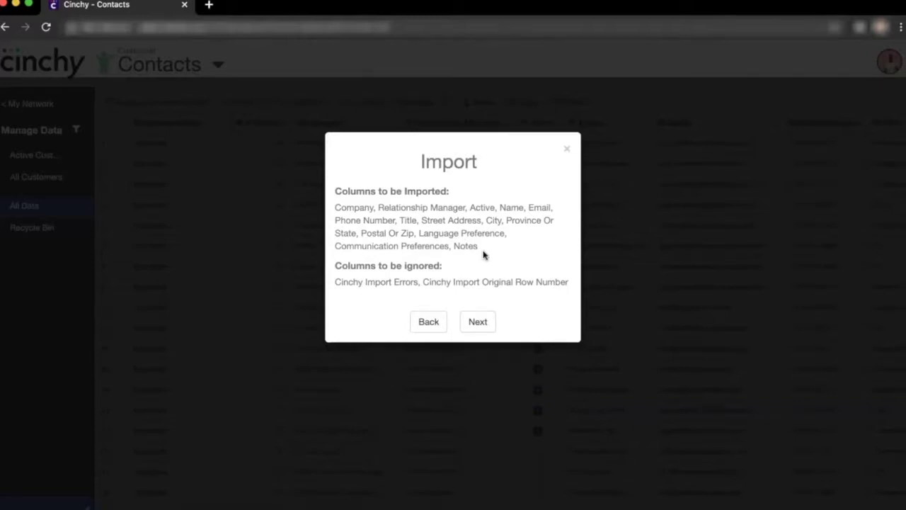
left_click(479, 320)
left_click(477, 283)
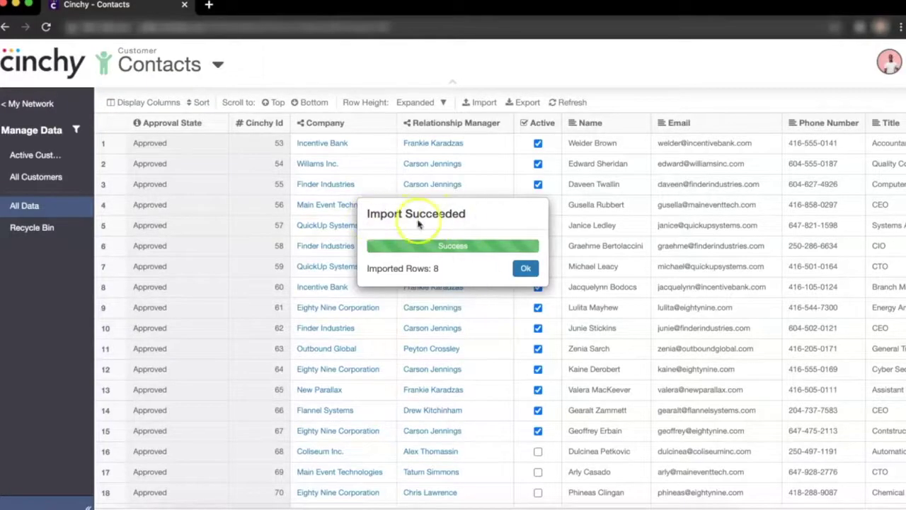
left_click(523, 267)
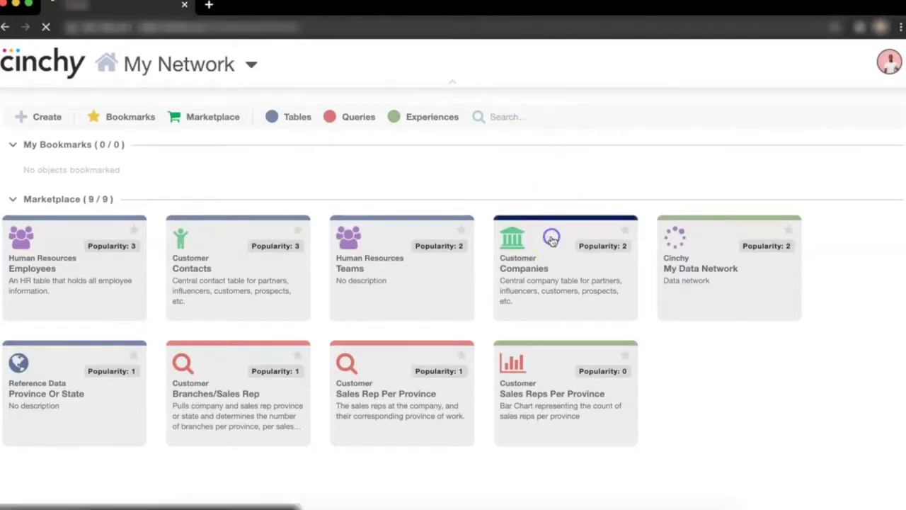
Open the Customer Companies table from My Network.
left_click(551, 238)
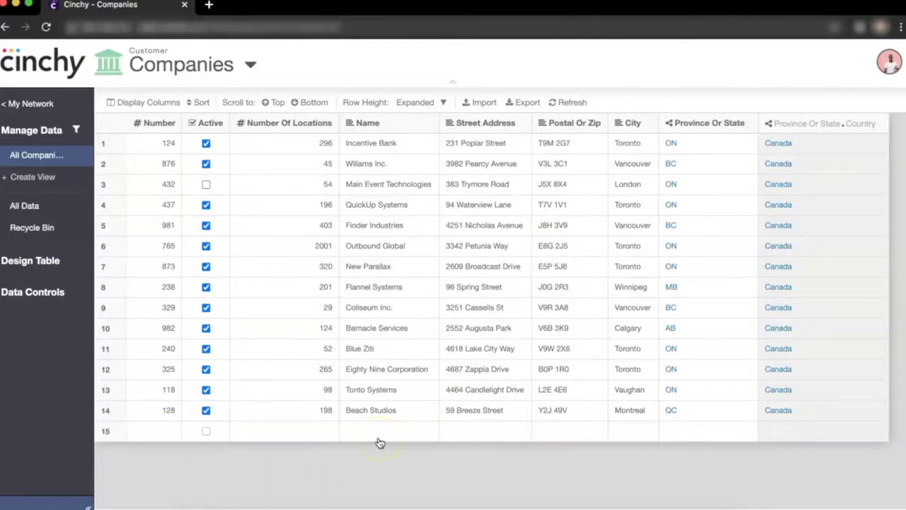
Insert an empty row below Coliseum Inc. and make it active.
right_click(279, 308)
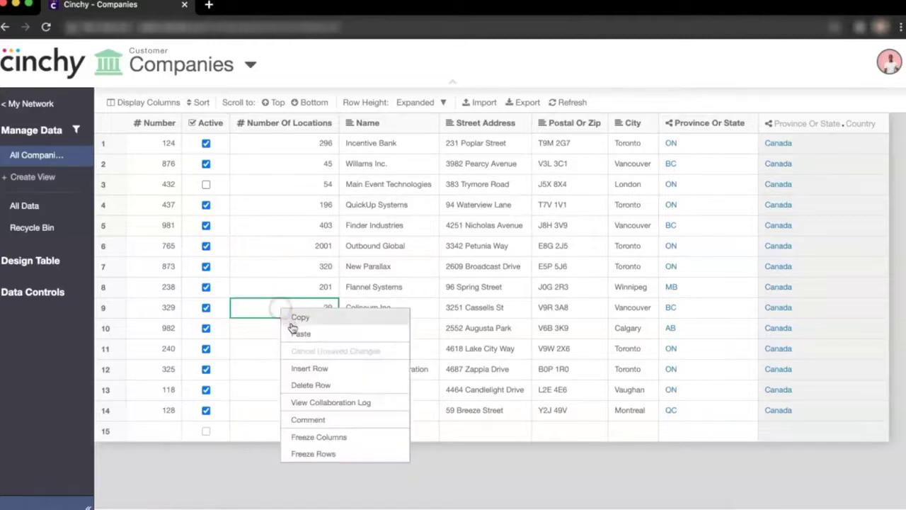
left_click(303, 369)
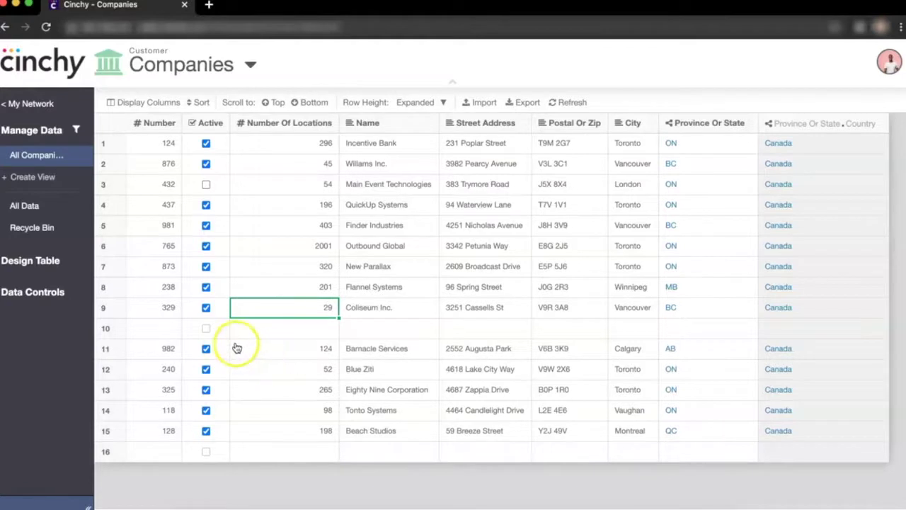
left_click(204, 329)
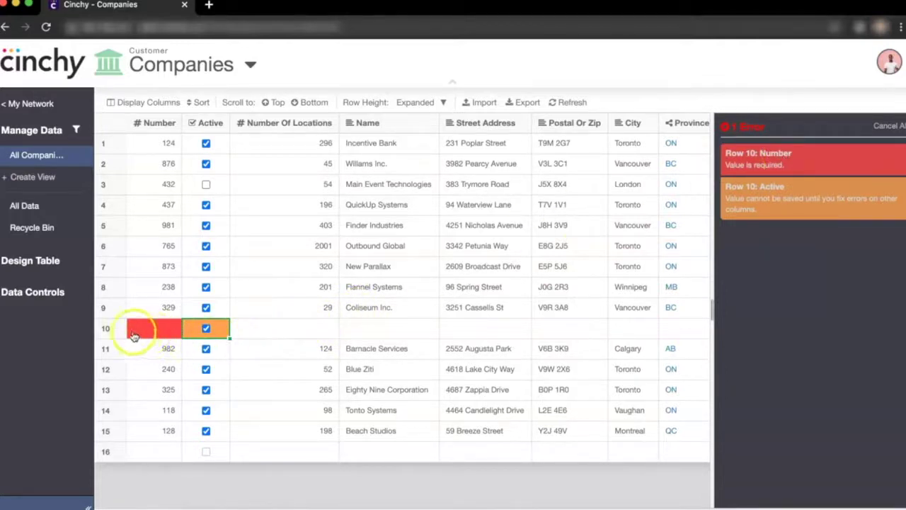
Give row 10 Number 365 and 5 locations.
mouse_move(172, 335)
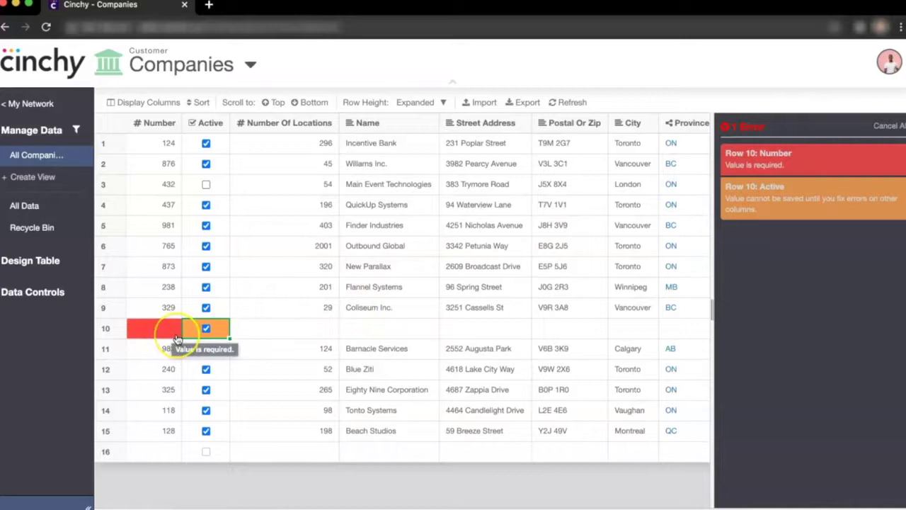
left_click(167, 329)
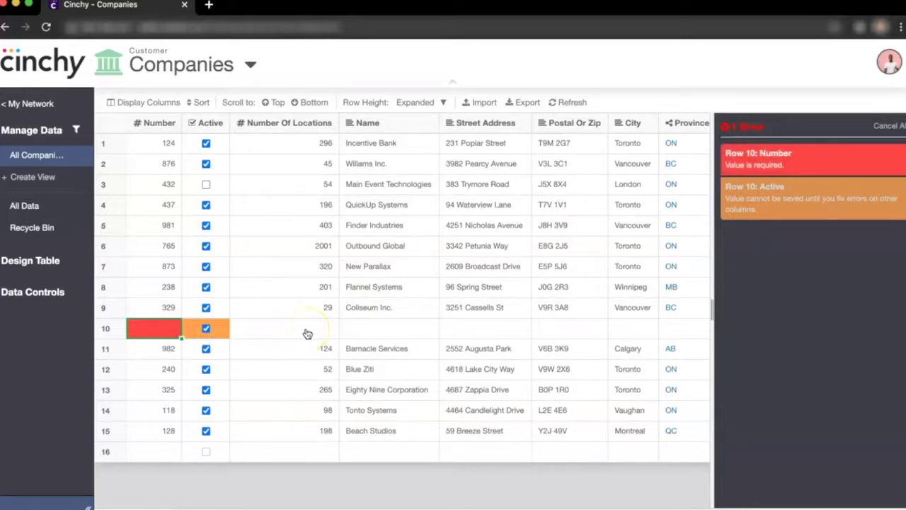
type("365")
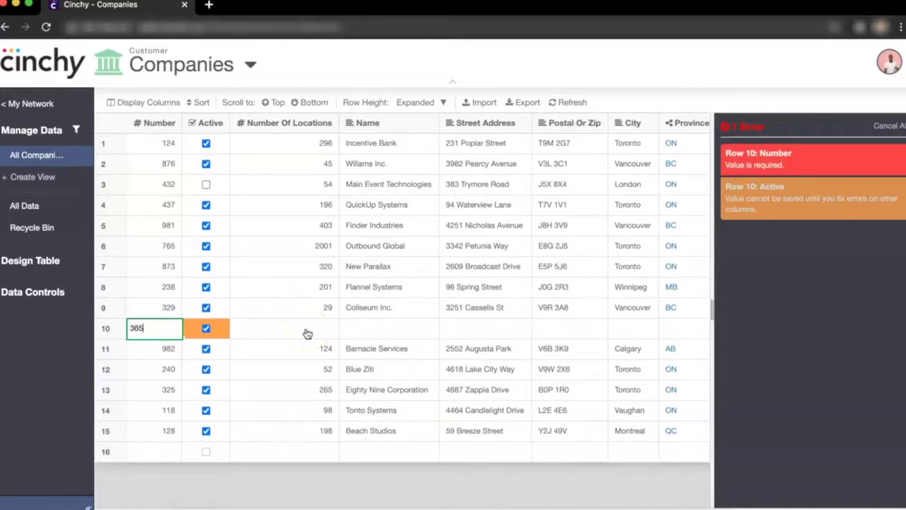
key("Return")
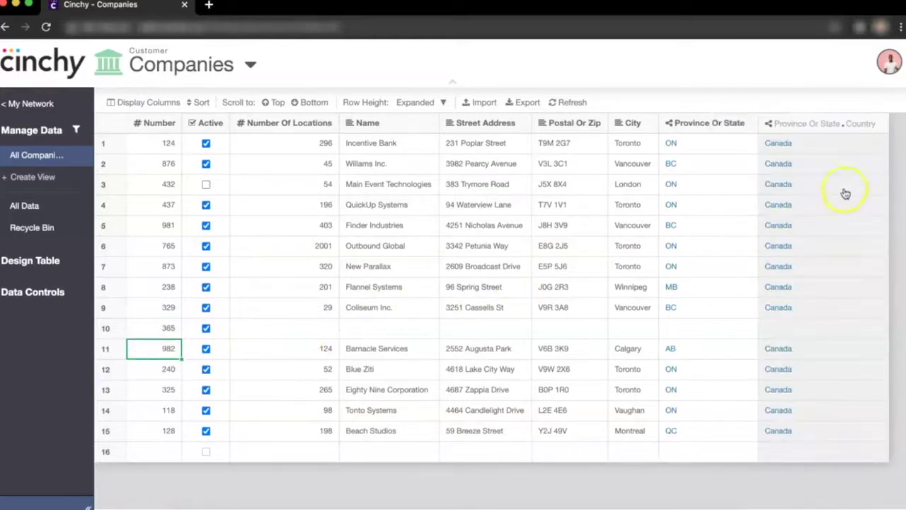
left_click(322, 332)
type("5")
left_click(370, 330)
type("Forward Inventions")
left_click(467, 324)
left_click(544, 329)
type("Y2J 4H3")
left_click(633, 328)
type("Halifax")
left_click(704, 328)
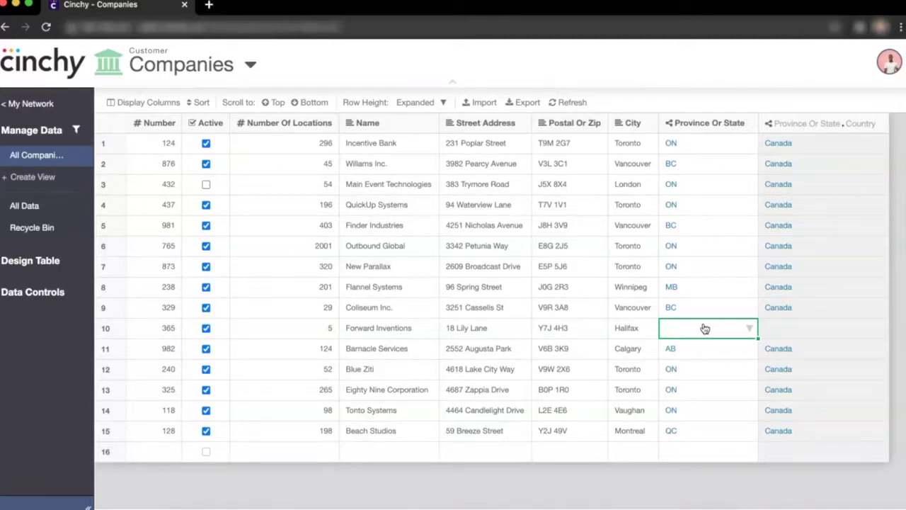
Choose NS as Forward Inventions' province so the country shows Canada.
type("NS")
left_click(690, 367)
left_click(777, 329)
left_click(73, 71)
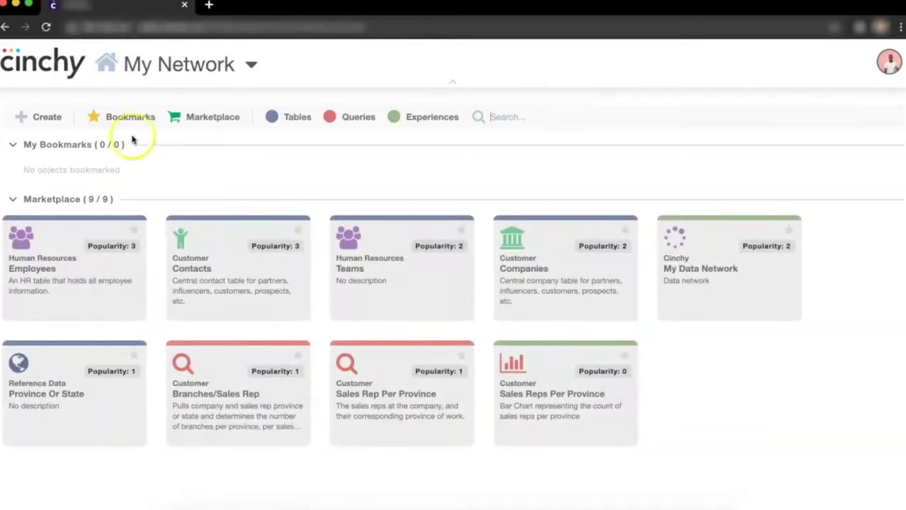
Reopen Contacts with all 78 records shown and jump to the last rows.
left_click(213, 241)
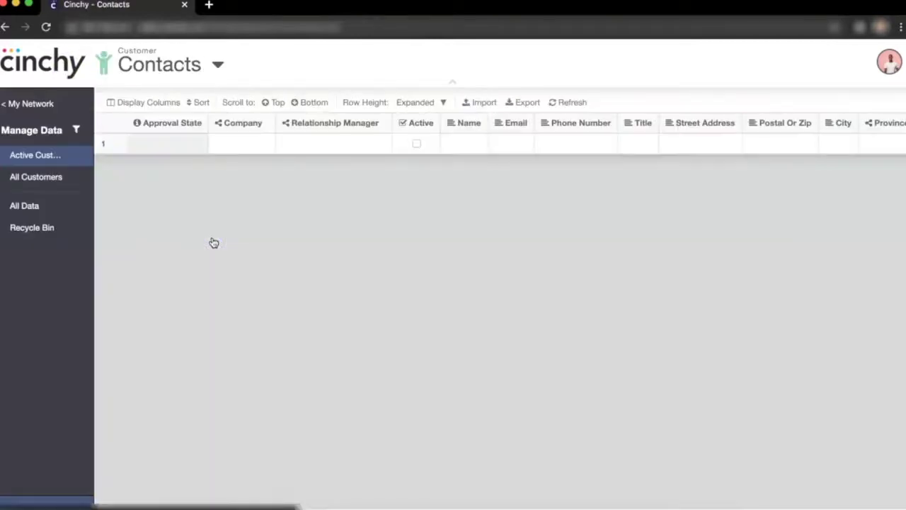
left_click(36, 206)
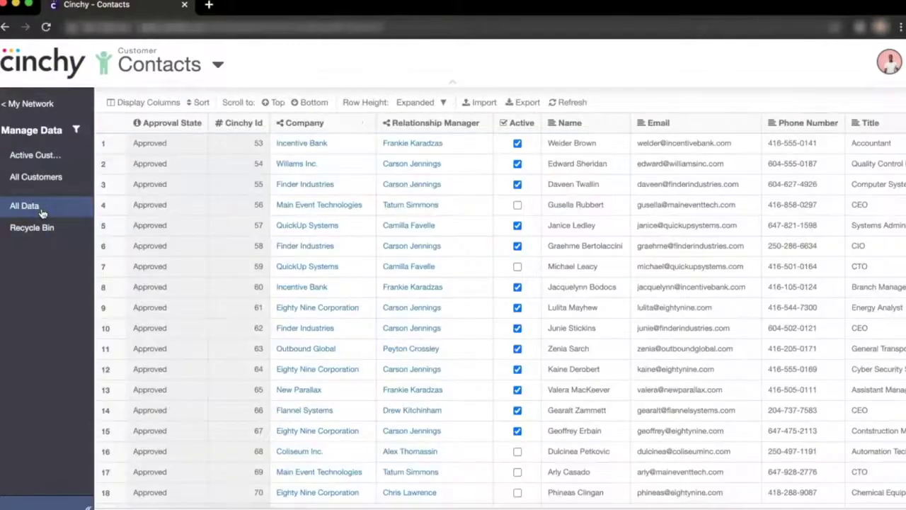
left_click(316, 104)
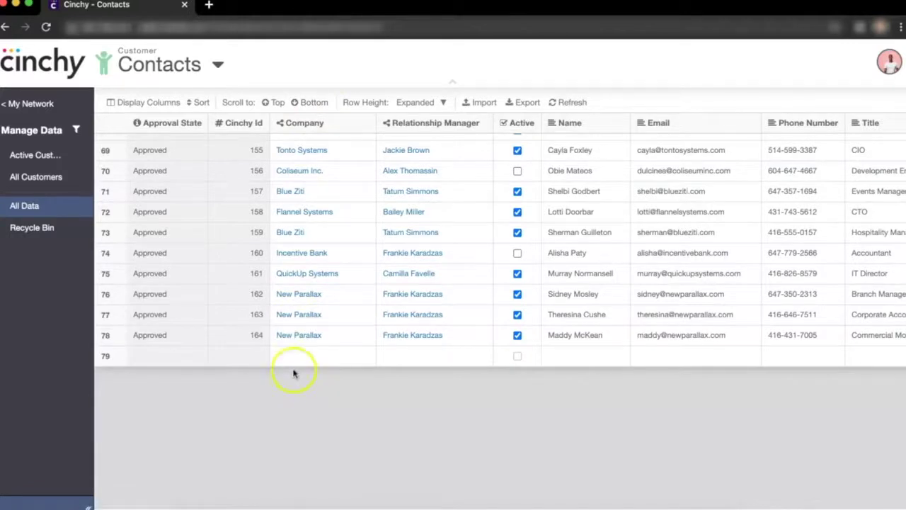
Set new row 79's Company to Forward Inventions via autocomplete.
left_click(297, 356)
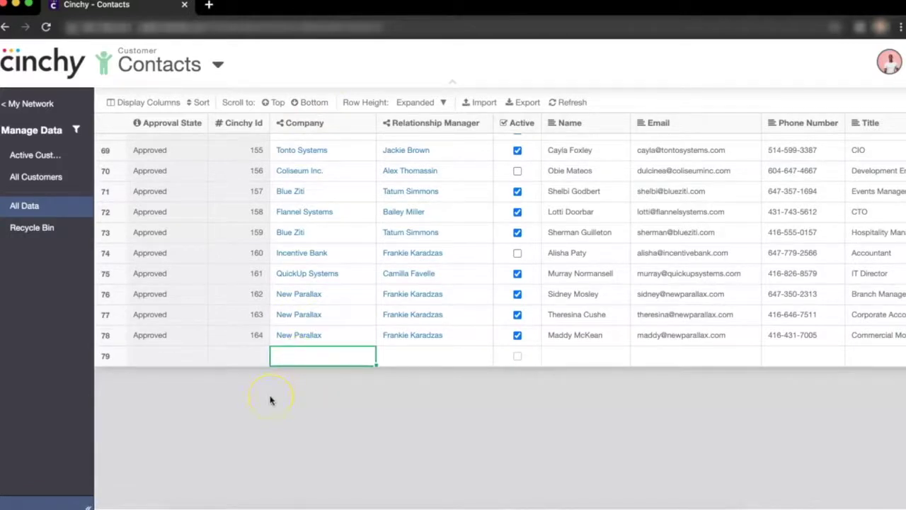
type("fo")
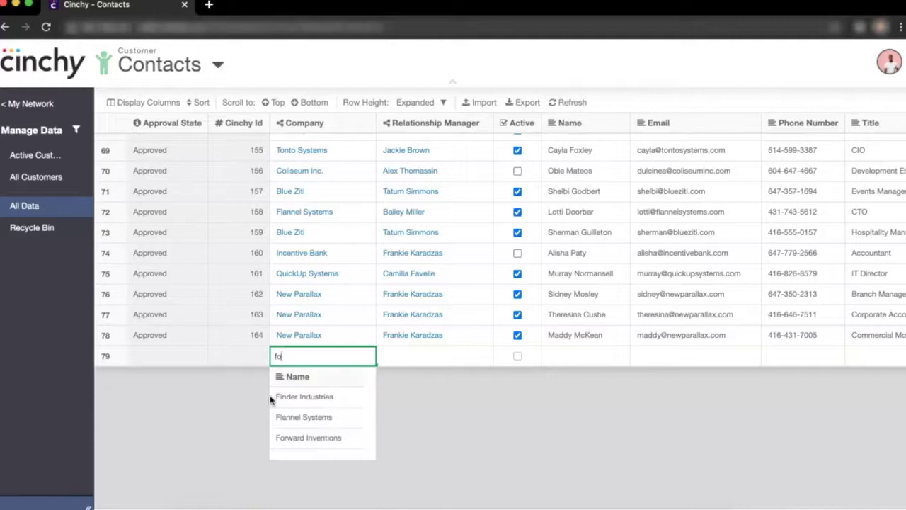
type("rw")
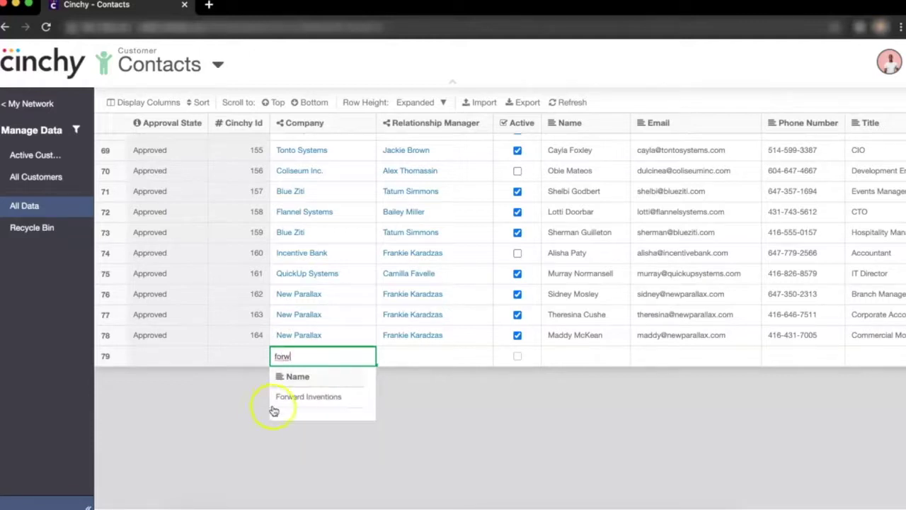
left_click(316, 399)
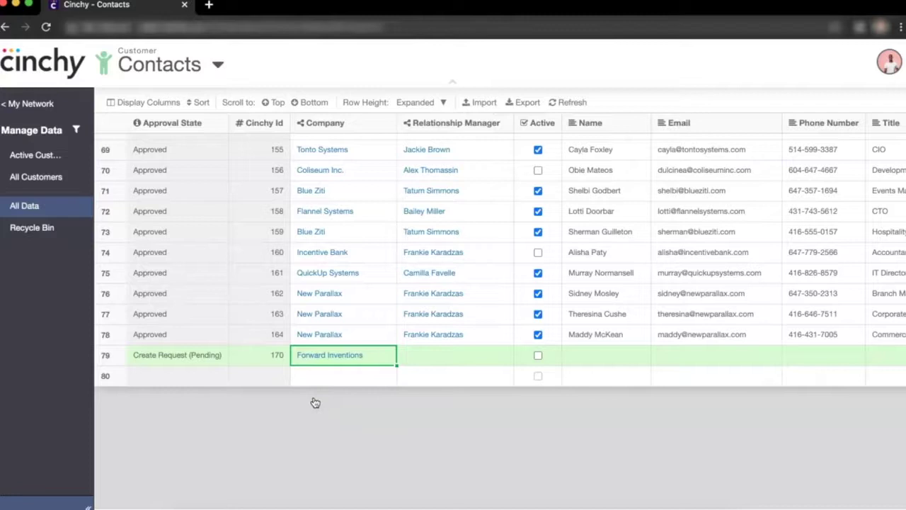
Add the Relationship Manager.Province Or State column, place it beside Relationship Manager, and apply.
left_click(314, 397)
left_click(150, 102)
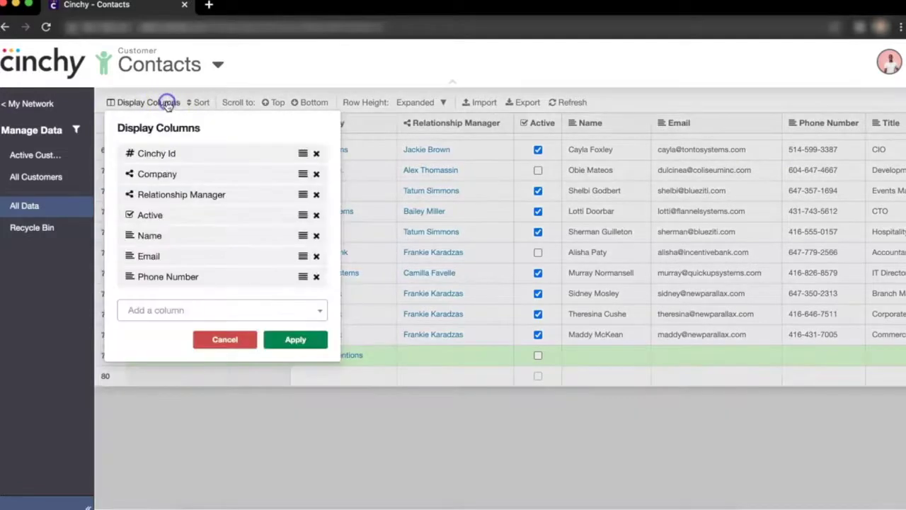
left_click(156, 309)
left_click(122, 426)
scroll(177, 407, "down", 5)
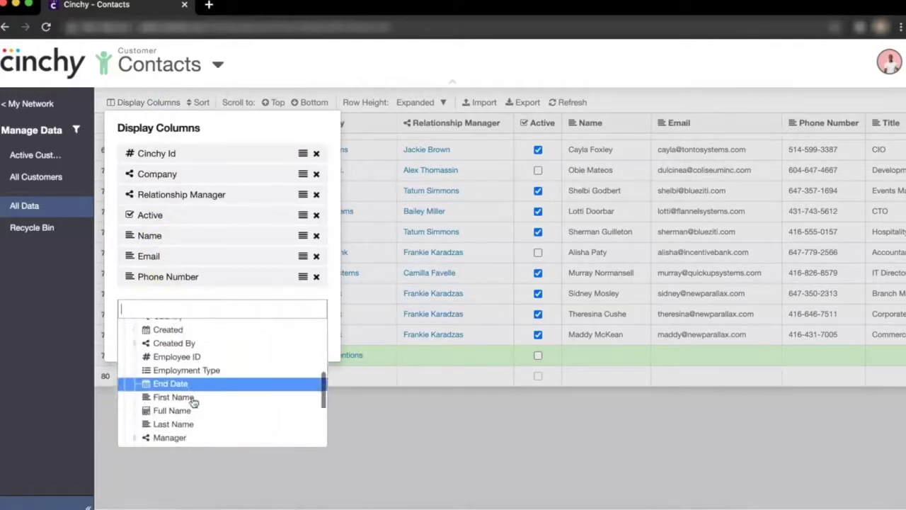
scroll(194, 402, "down", 3)
left_click(202, 418)
left_click_drag(289, 278, 295, 193)
left_click(291, 339)
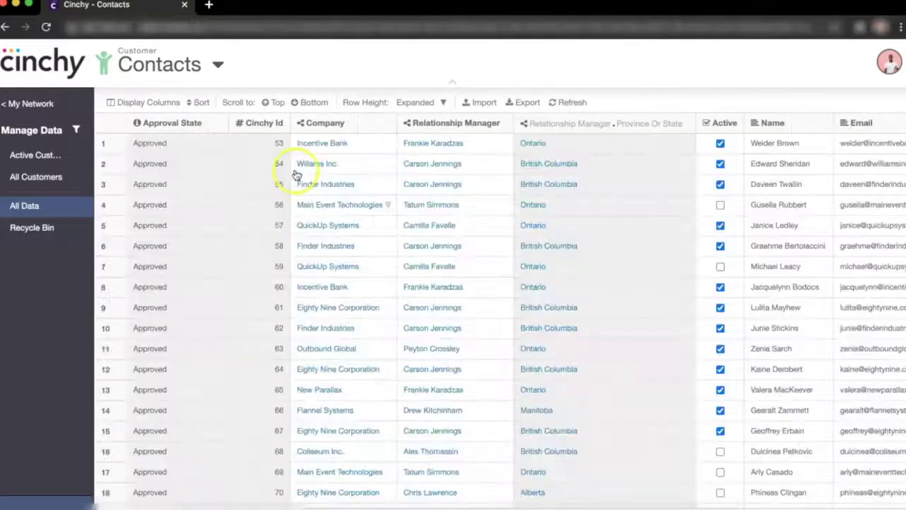
Assign row 79's relationship manager from the suggestions and mark the contact Active.
left_click(309, 103)
left_click(422, 339)
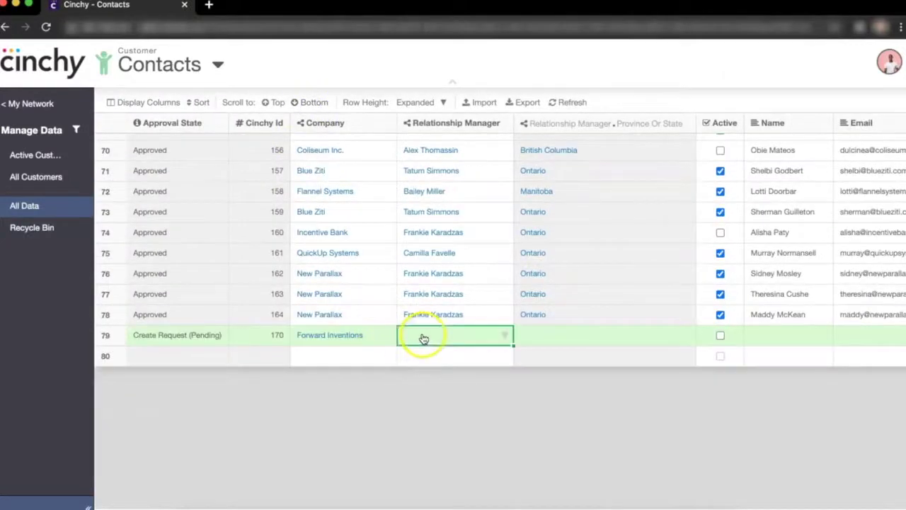
type("andy")
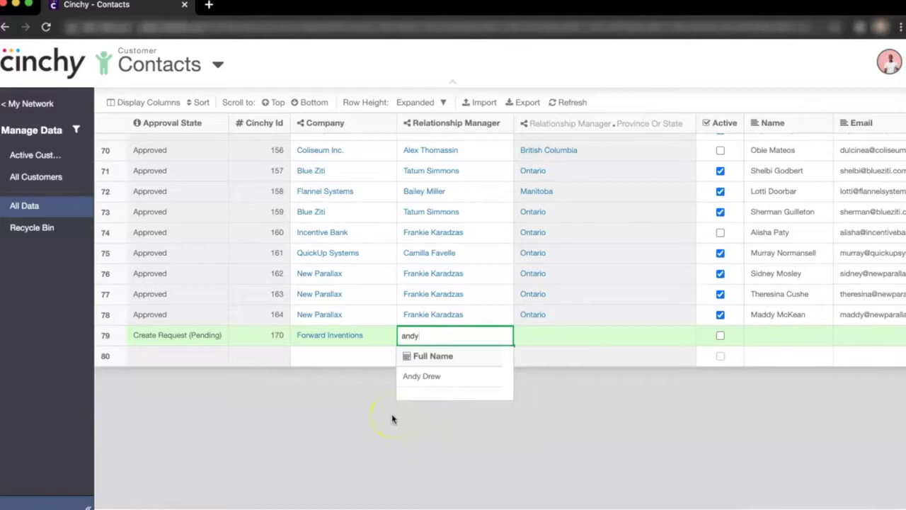
left_click(422, 377)
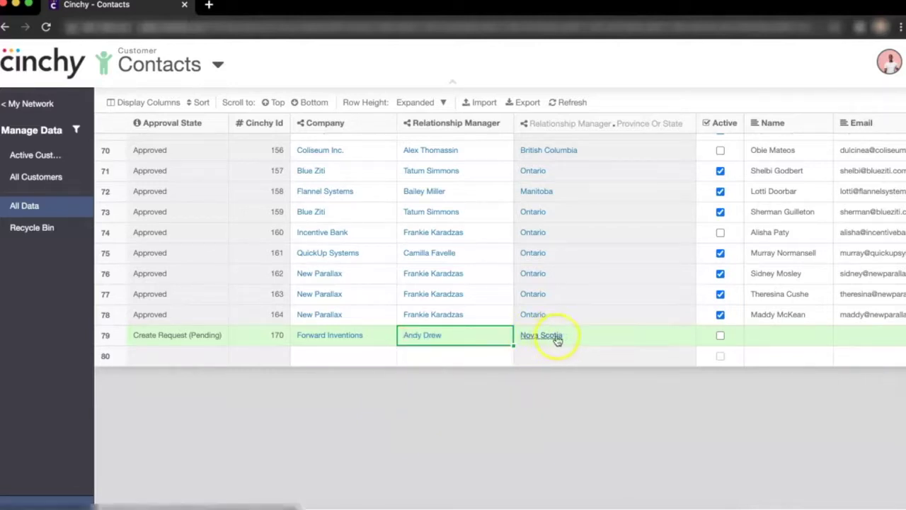
left_click(720, 335)
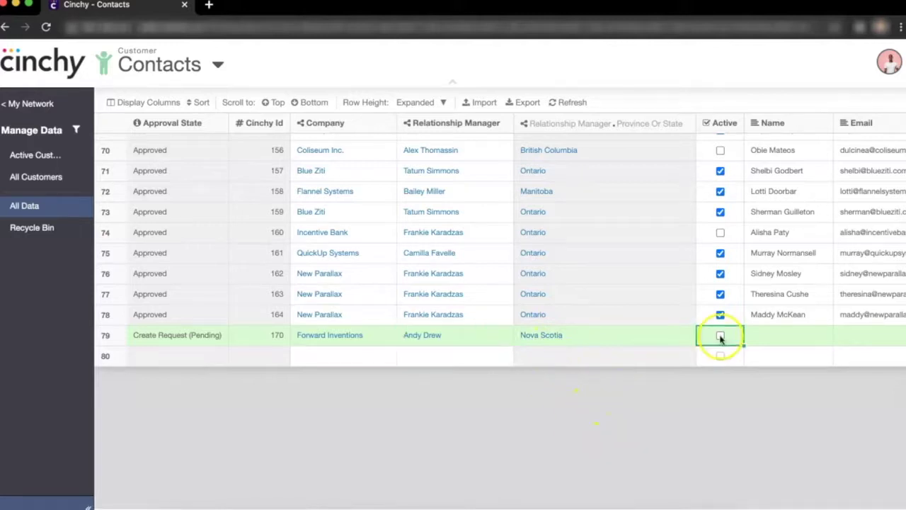
Enter the contact's full name, e-mail address, phone number and title CIO.
key("Tab")
key("Tab")
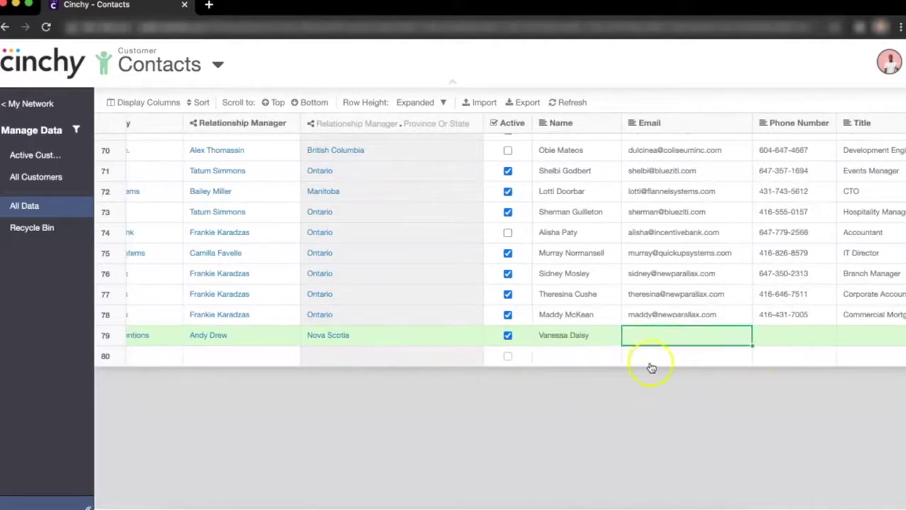
key("Tab")
type("876-")
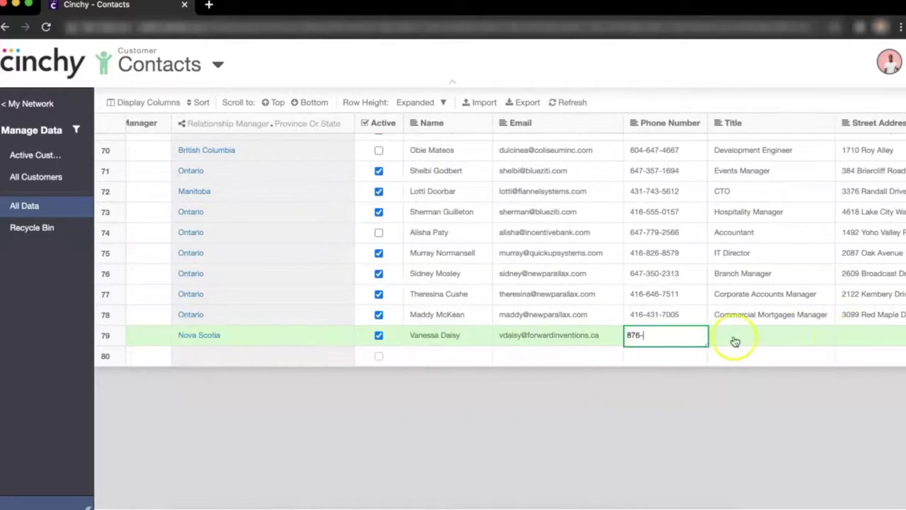
key("Tab")
type("CIO")
Fill in the street address and postal code, city Halifax, Nova Scotia, and English language preference.
key("Tab")
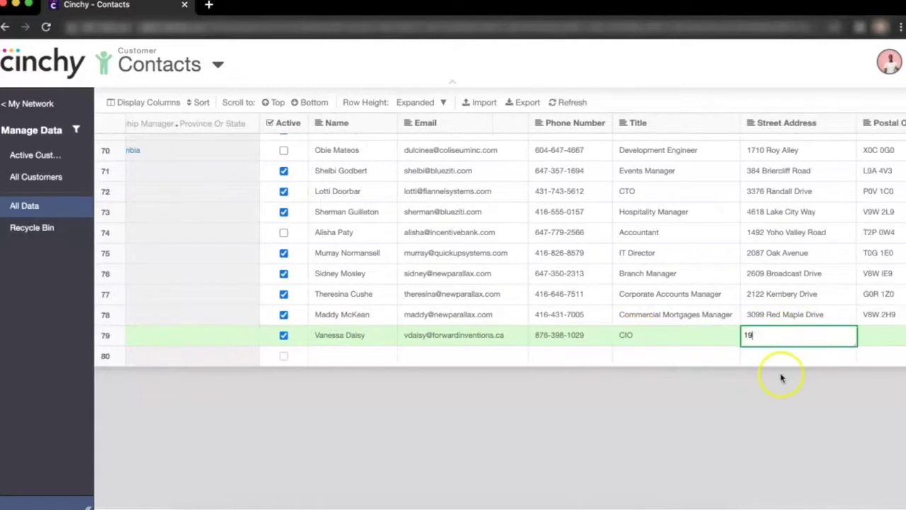
key("Tab")
type("L4G 0D2")
key("Tab")
type("Halifax")
key("Tab")
type("nova s")
key("Tab")
type("english")
key("Tab")
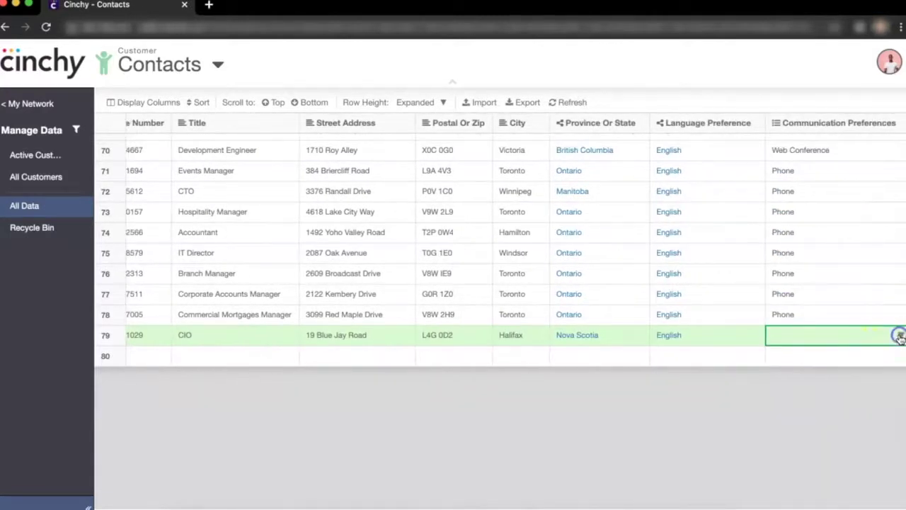
Set the communication preferences to Phone and In-Person.
left_click(899, 336)
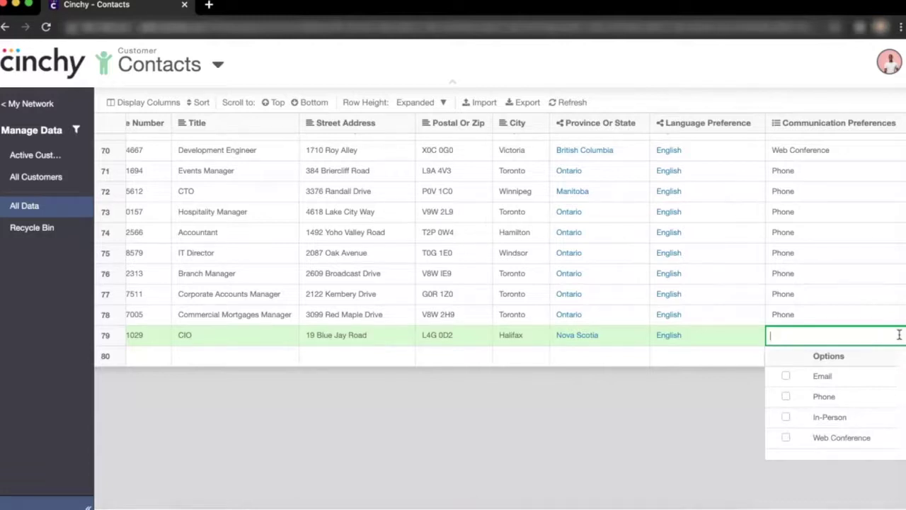
left_click(786, 398)
left_click(783, 416)
left_click(731, 412)
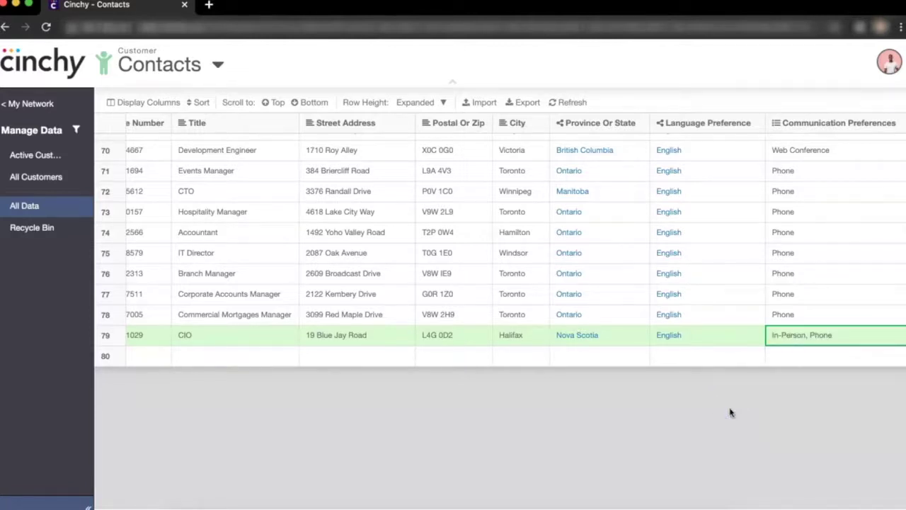
Scroll the Contacts grid back to the left.
scroll(722, 338, "left", 6)
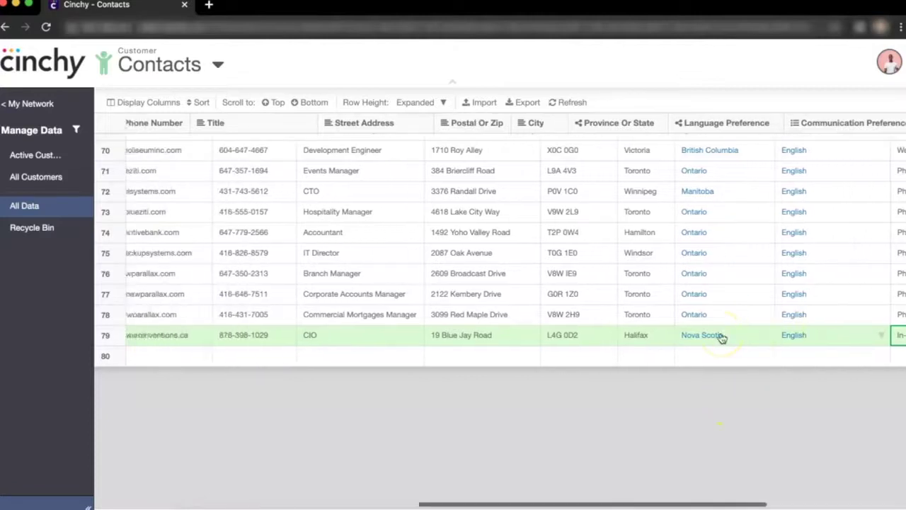
scroll(721, 337, "left", 8)
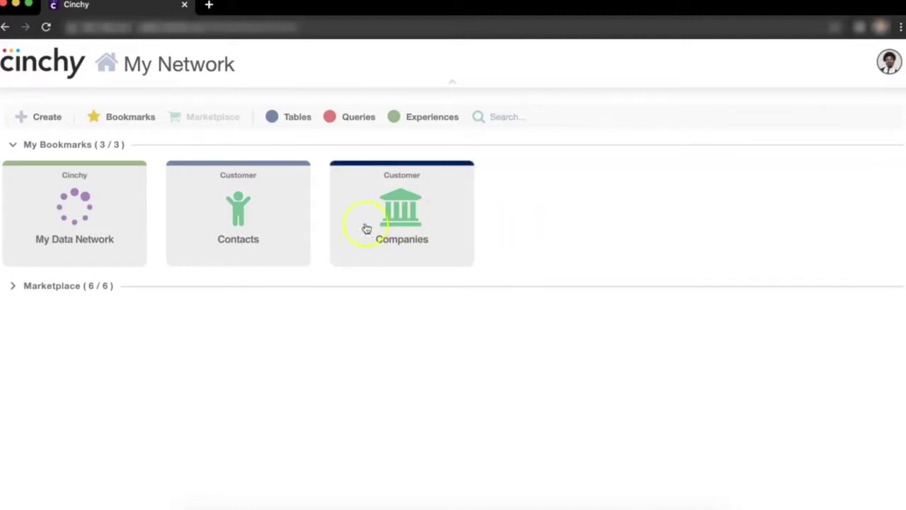
Open the Contacts bookmark in All Data view and jump to the bottom rows.
left_click(290, 222)
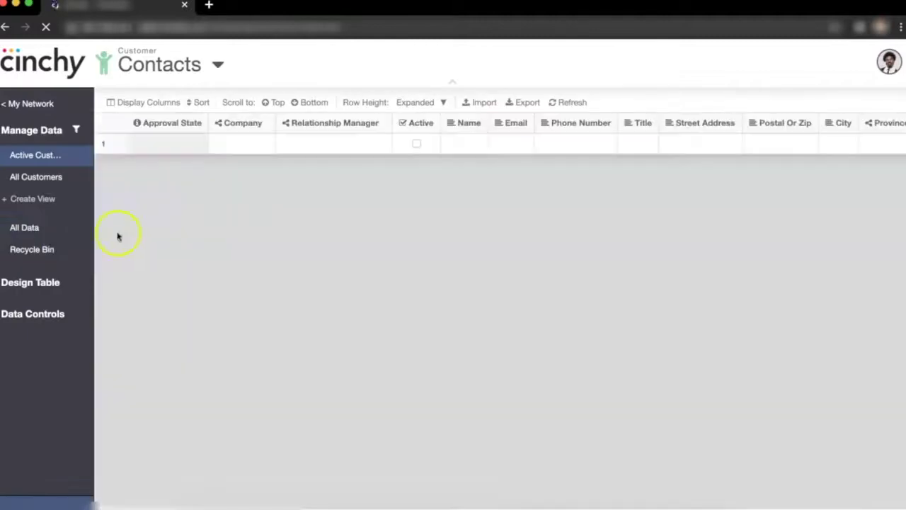
left_click(50, 231)
left_click(309, 103)
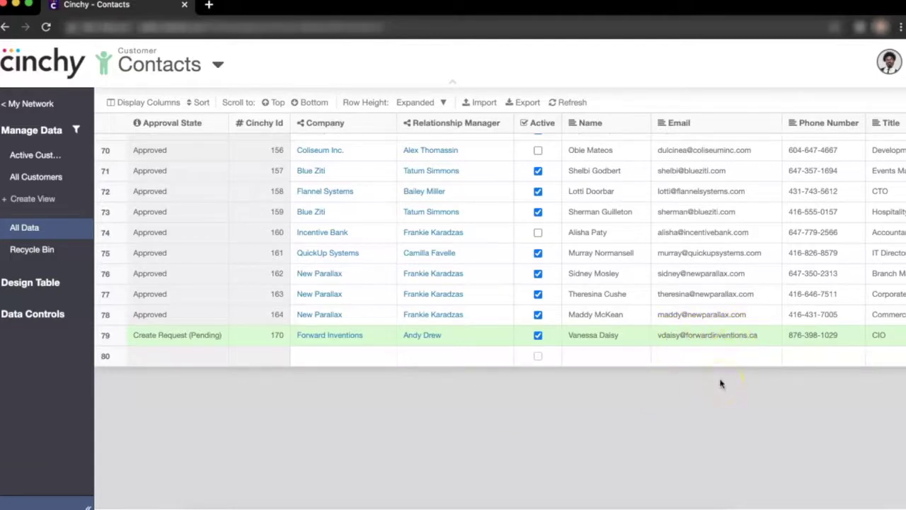
Reject row 79 and comment 'Please fix - email address incorrect' on its Email cell.
right_click(714, 339)
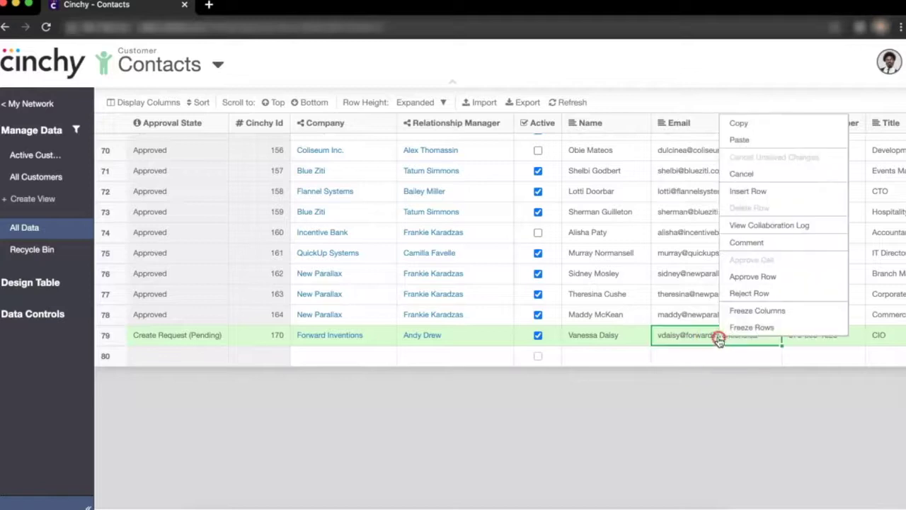
left_click(740, 293)
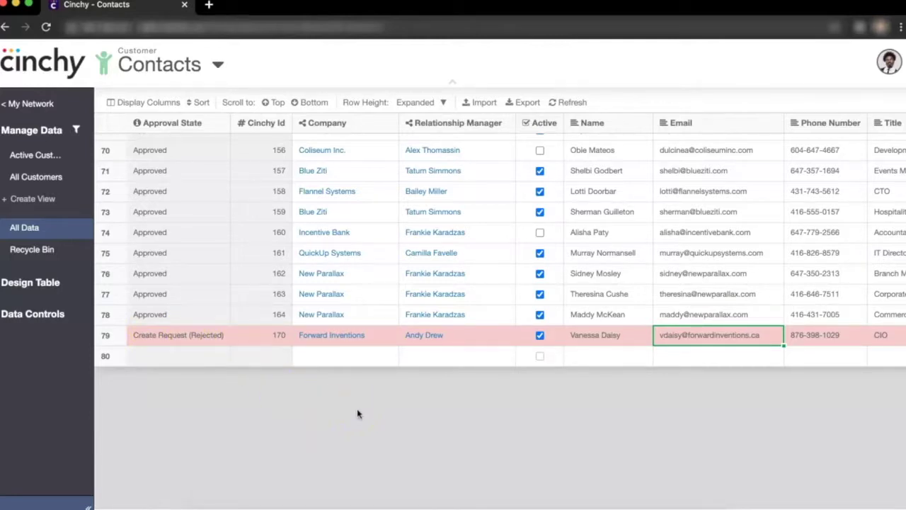
right_click(698, 341)
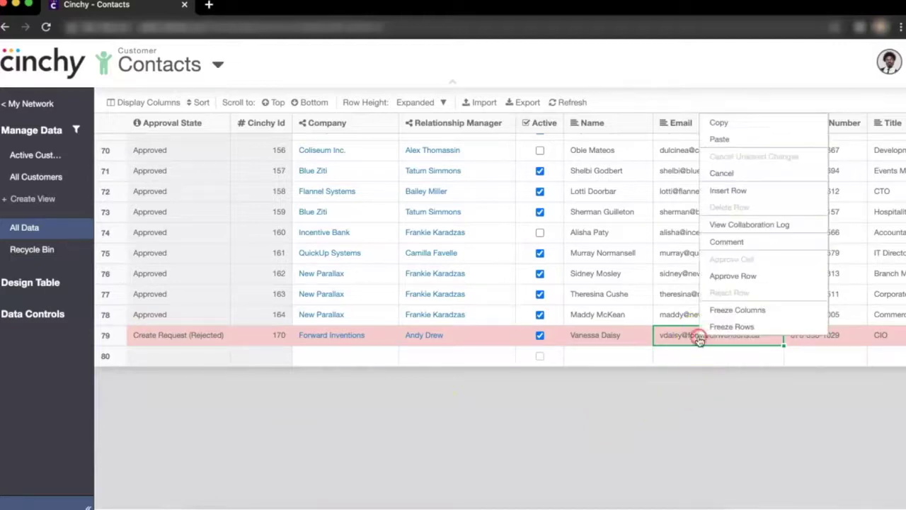
left_click(726, 244)
type("Please fix - email address incorrect")
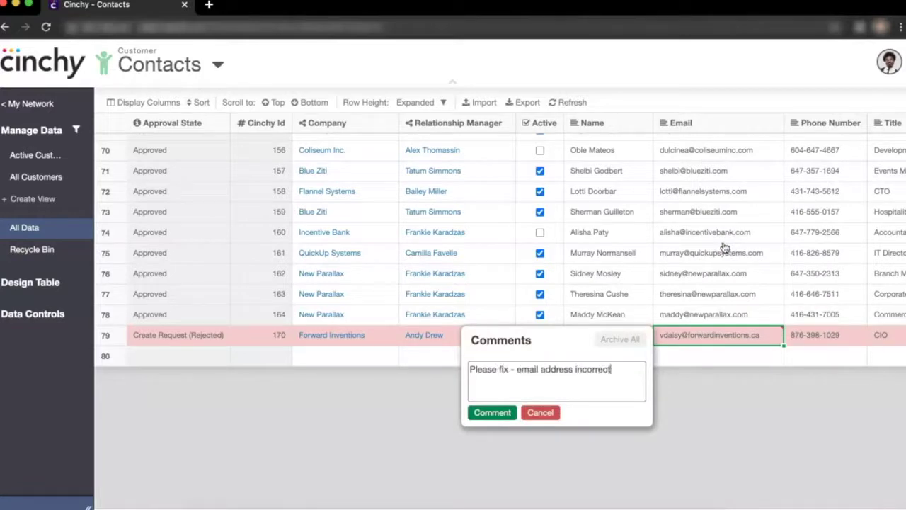
left_click(495, 412)
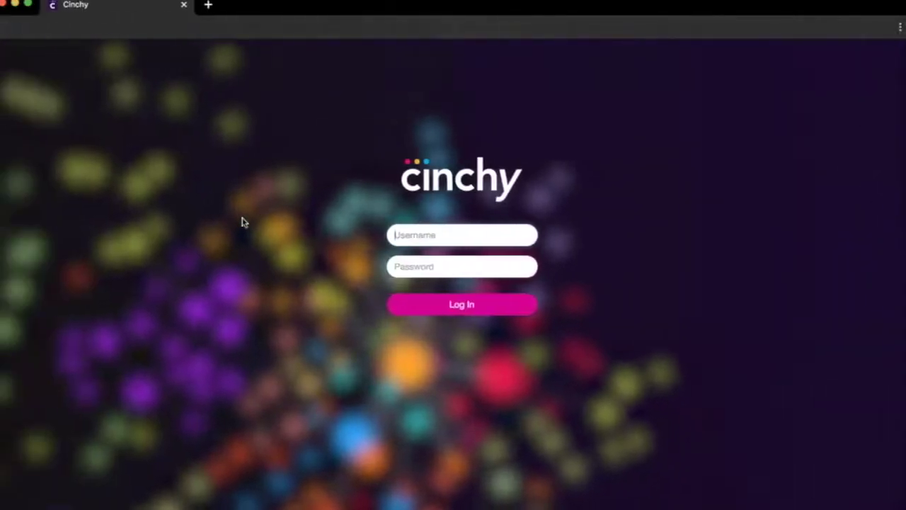
Sign in with the other user's username and password.
type("carson")
key("Tab")
type("*******")
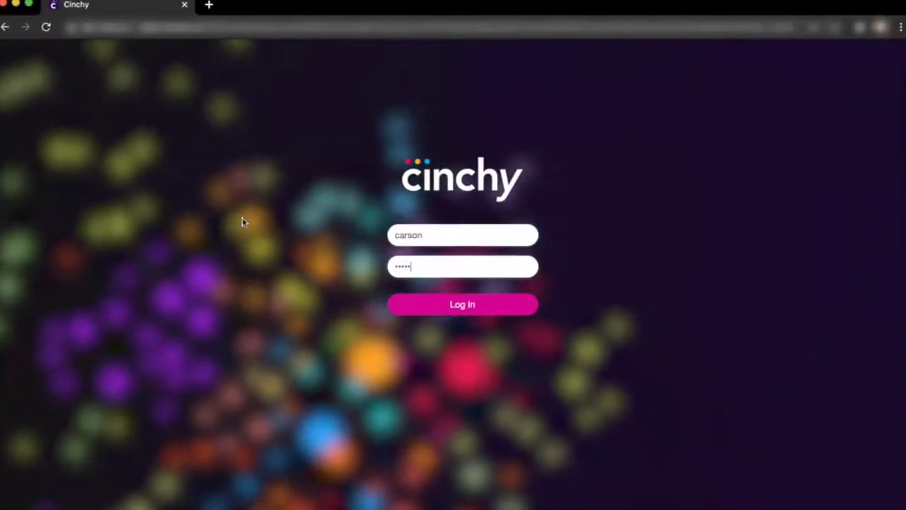
key("Return")
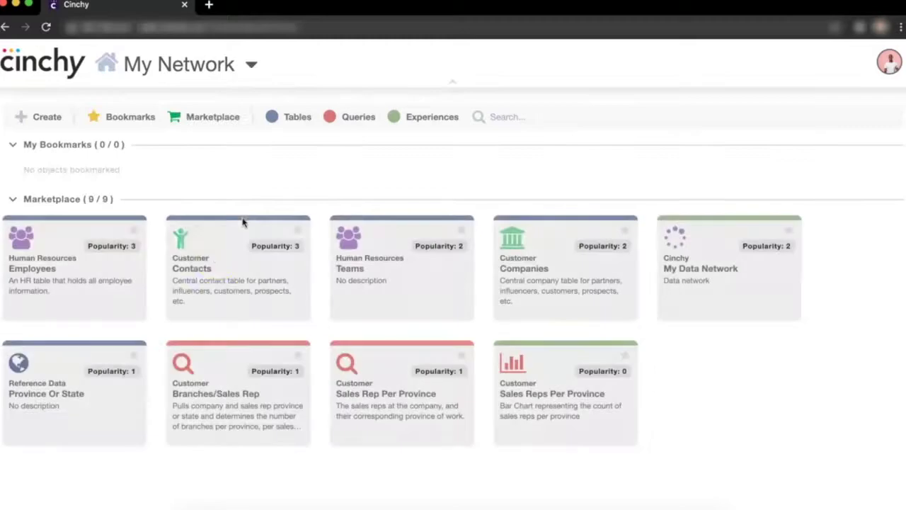
Open the Contacts table in All Data view and jump to the last rows.
left_click(219, 261)
left_click(30, 207)
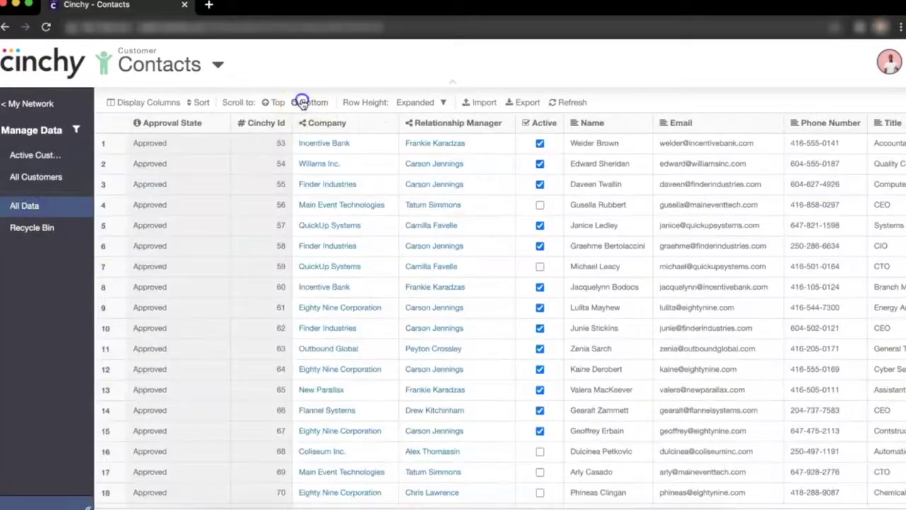
left_click(304, 102)
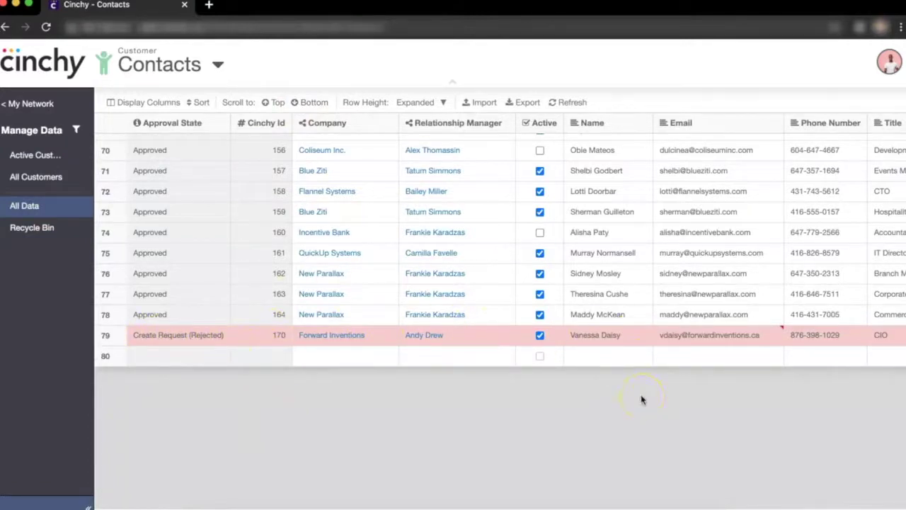
Read the email comment, then change row 79's email ending from .ca to .com.
left_click(703, 339)
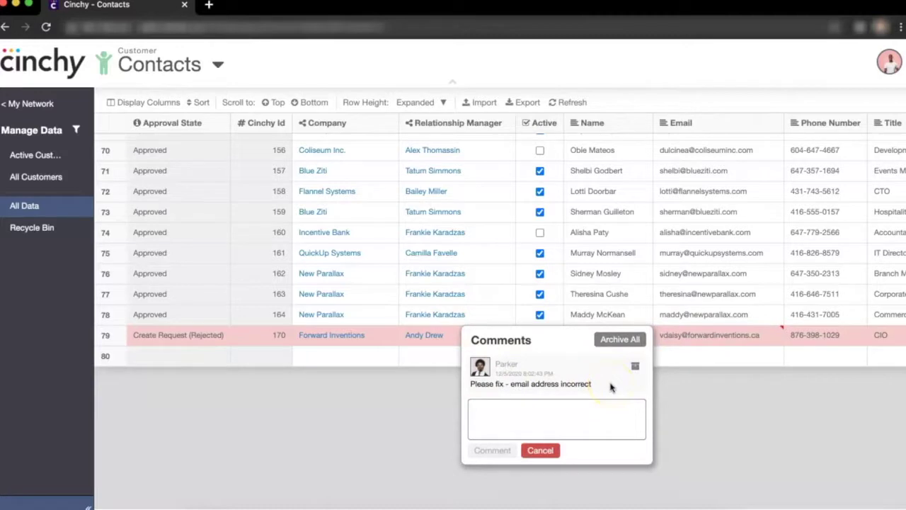
left_click(748, 364)
left_click(764, 340)
left_click(768, 340)
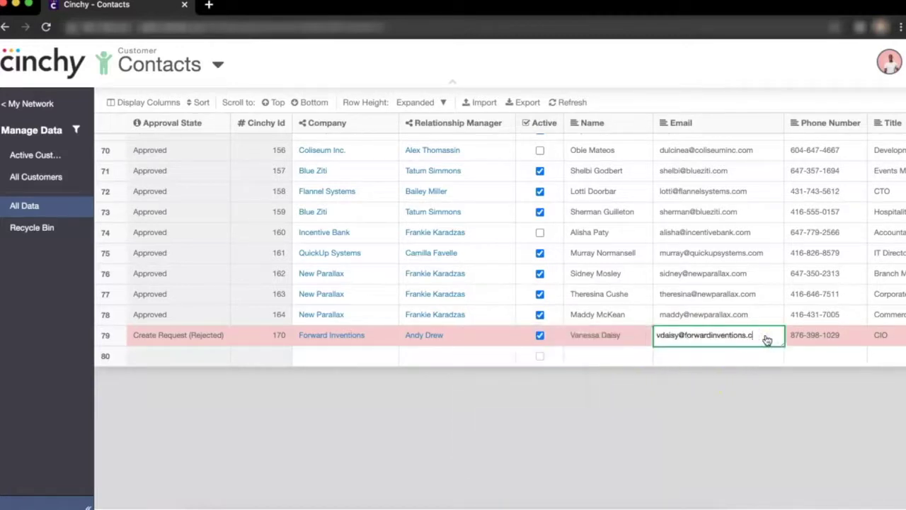
key("Return")
mouse_move(717, 340)
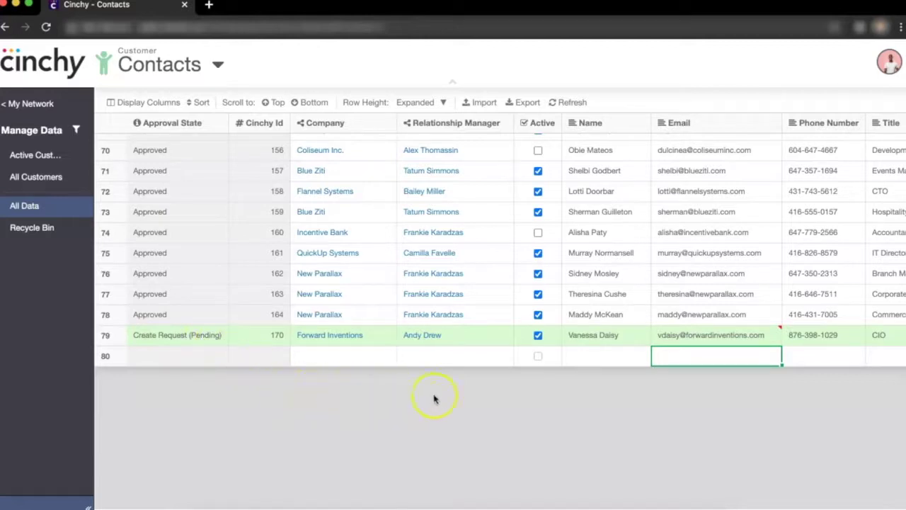
Reply 'Email address has been corrected' in row 79's email comments.
left_click(703, 333)
left_click(592, 415)
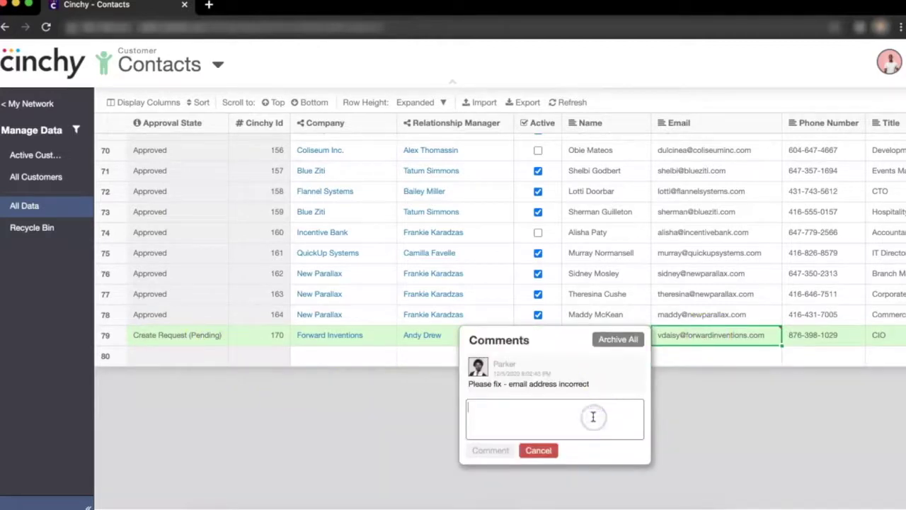
type("Email address has been corrected")
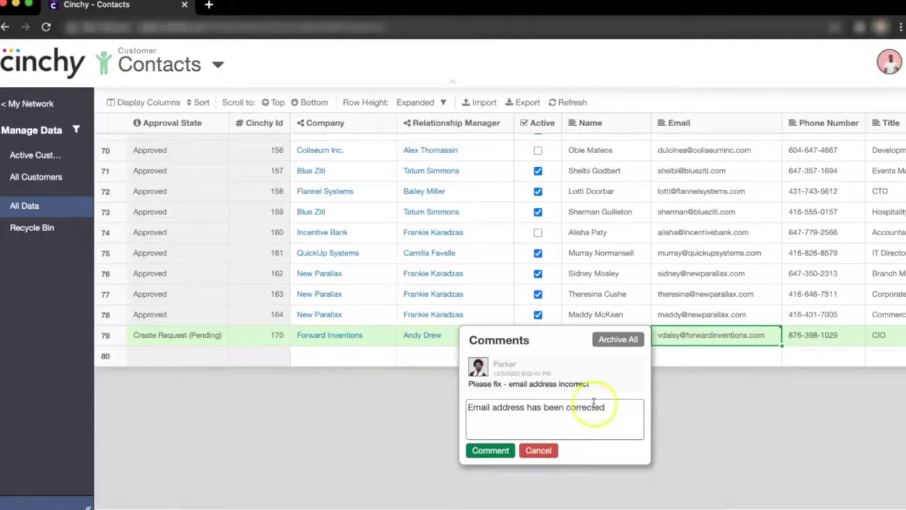
left_click(491, 450)
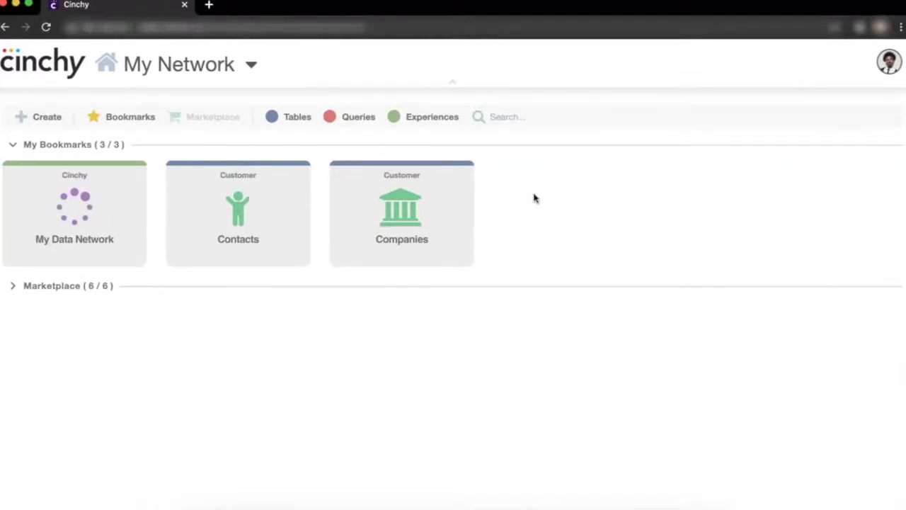
Reopen the Contacts table in All Data view at the bottom rows.
left_click(289, 216)
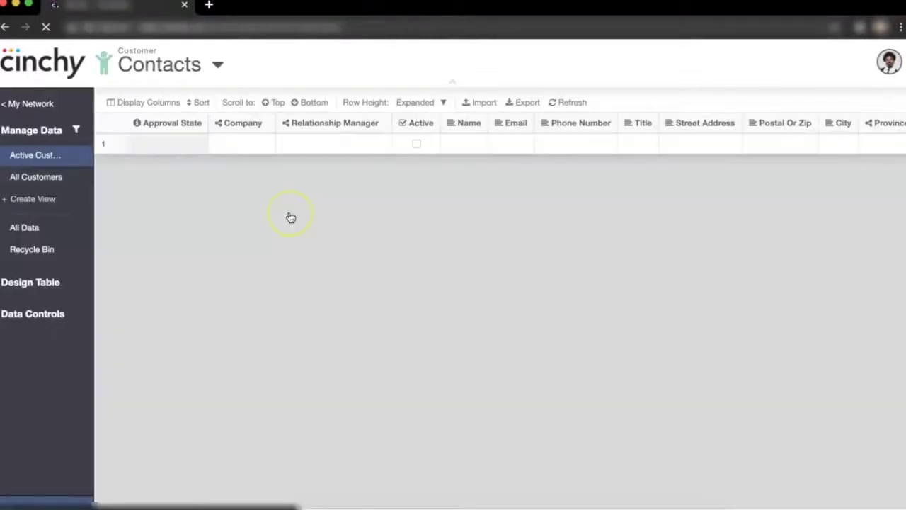
left_click(24, 227)
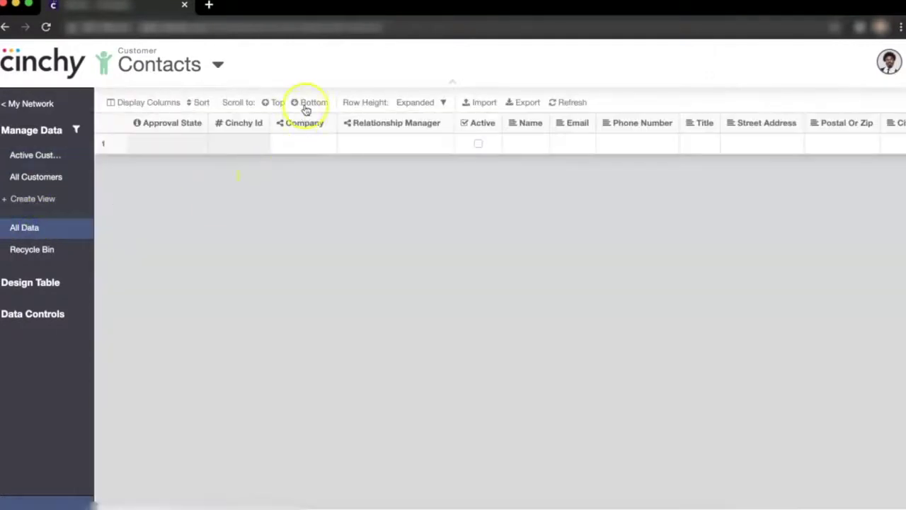
left_click(304, 103)
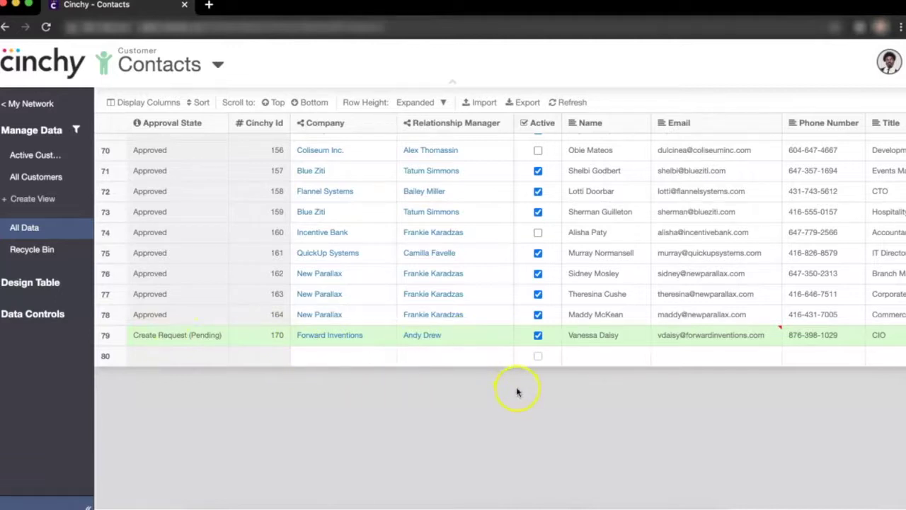
Review the comment thread on row 79's email and archive the reply.
left_click(704, 337)
mouse_move(589, 371)
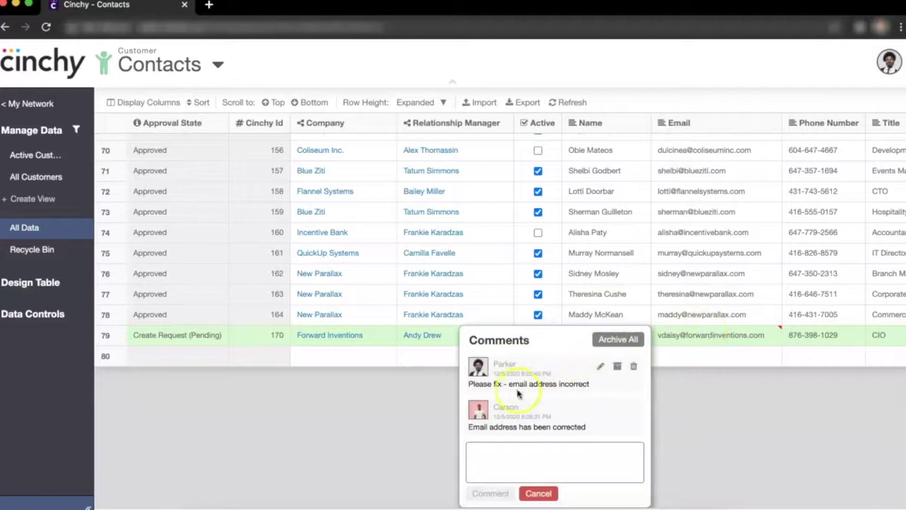
mouse_move(530, 428)
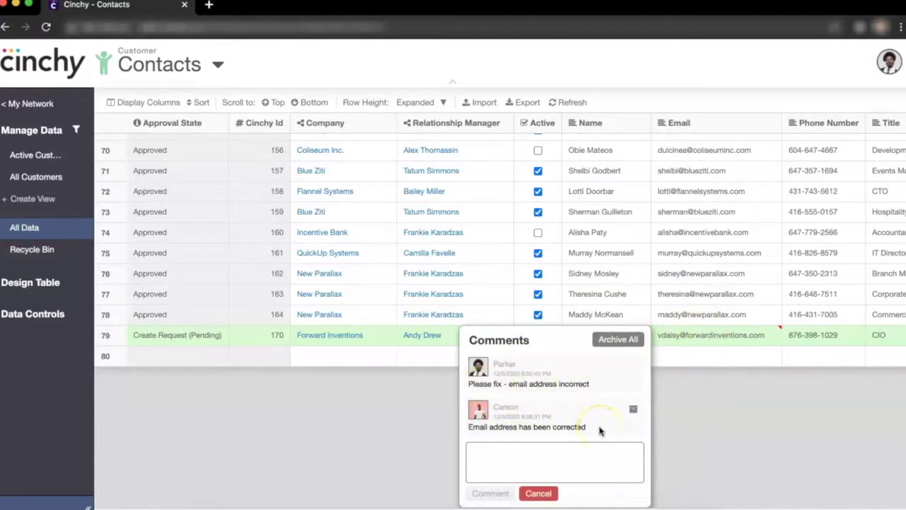
left_click(632, 409)
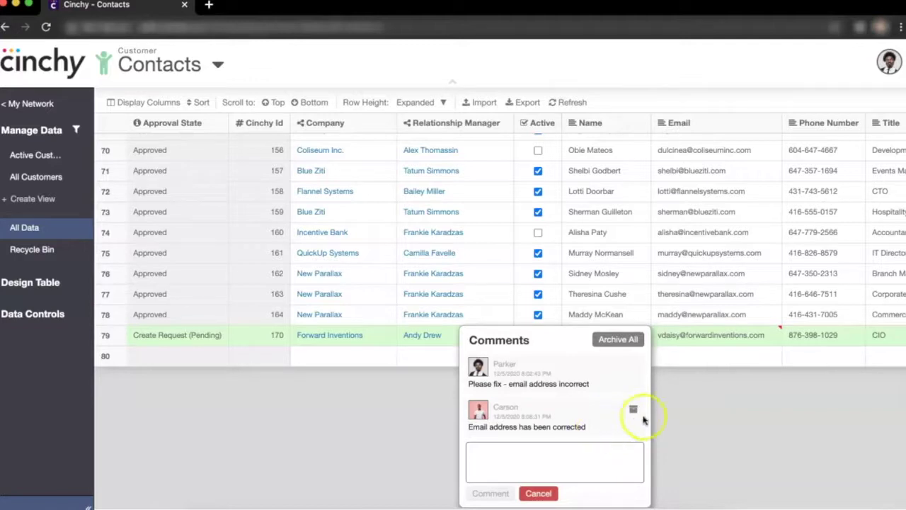
Approve Forward Inventions' row 79 from its row actions menu.
right_click(631, 338)
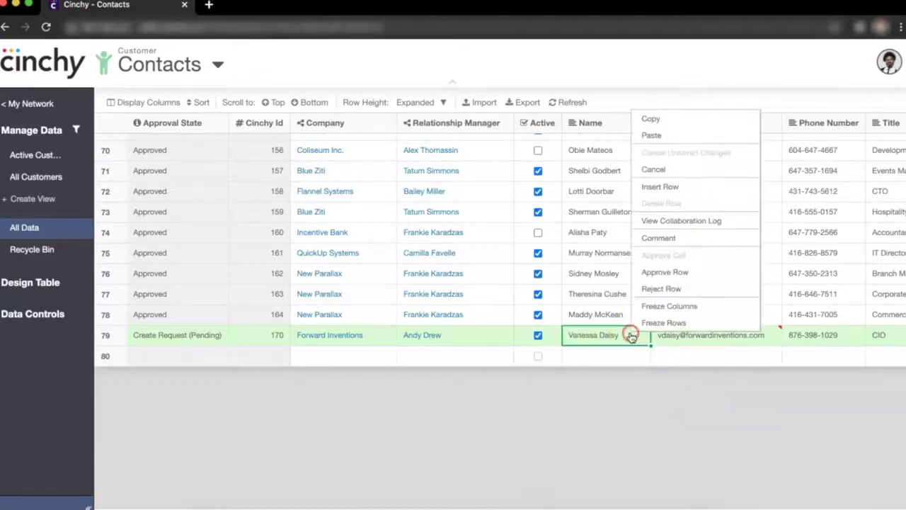
left_click(651, 275)
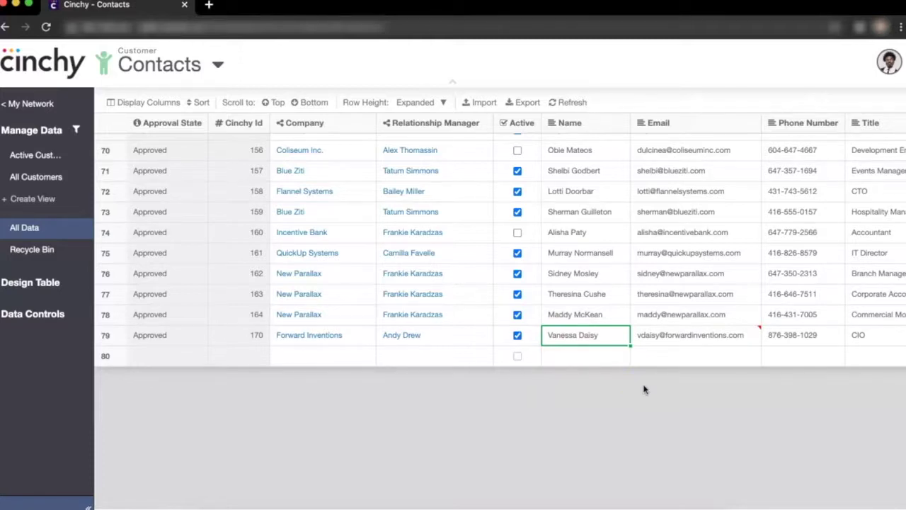
mouse_move(748, 336)
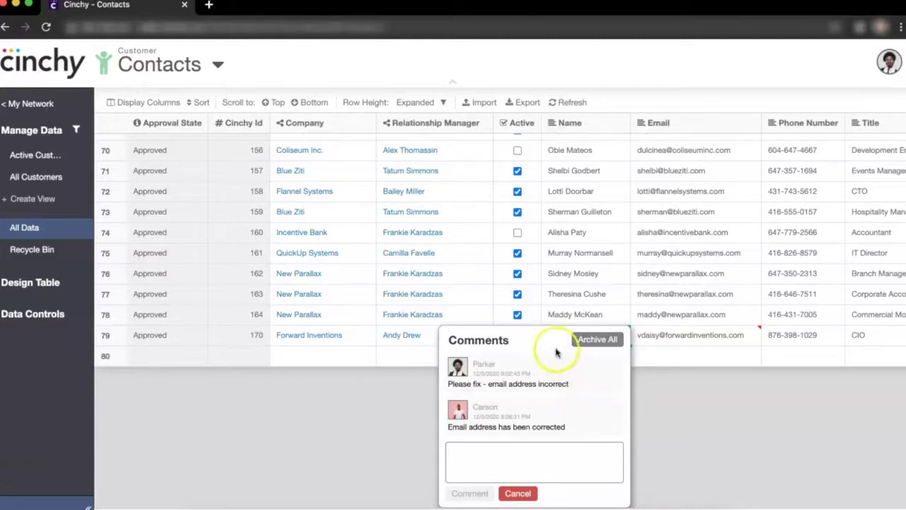
Archive all comments on row 79's email and close the comments popup.
left_click(584, 340)
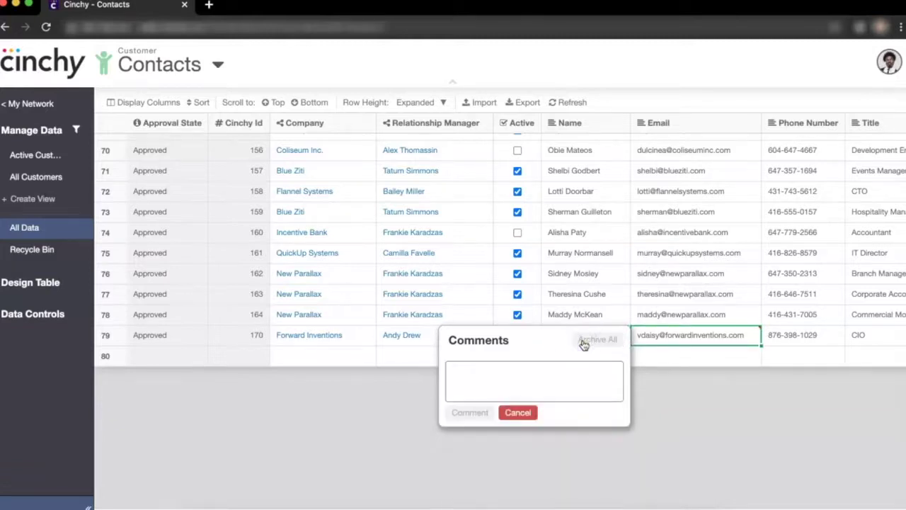
left_click(662, 391)
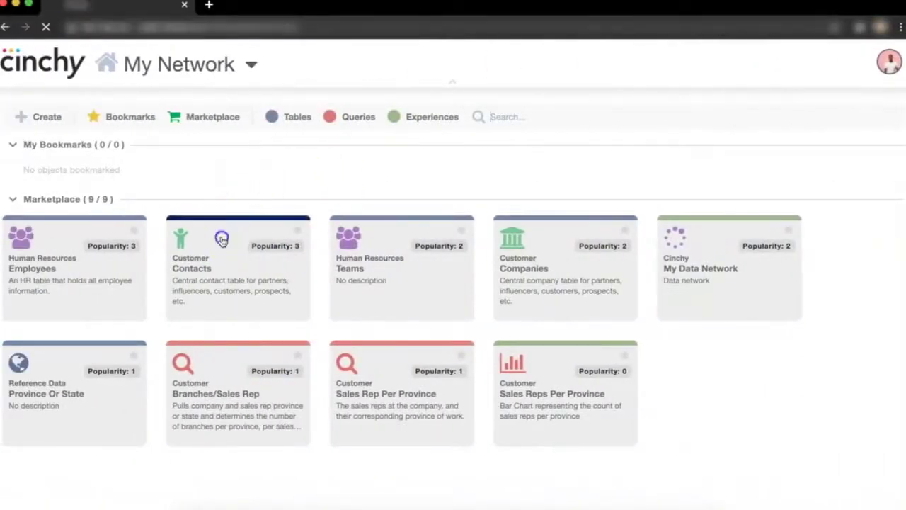
Show all Contacts records in All Data and jump to the bottom rows with Forward Inventions Approved.
left_click(222, 241)
left_click(70, 208)
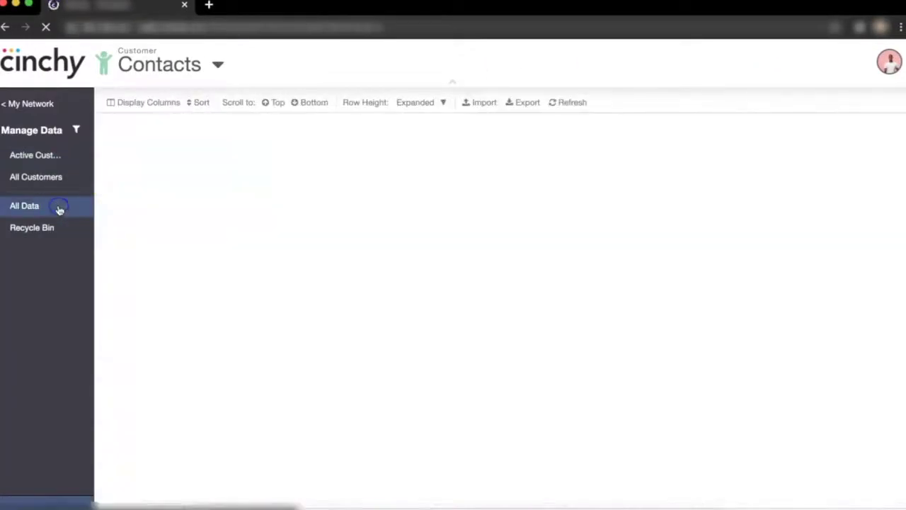
left_click(242, 197)
left_click(304, 102)
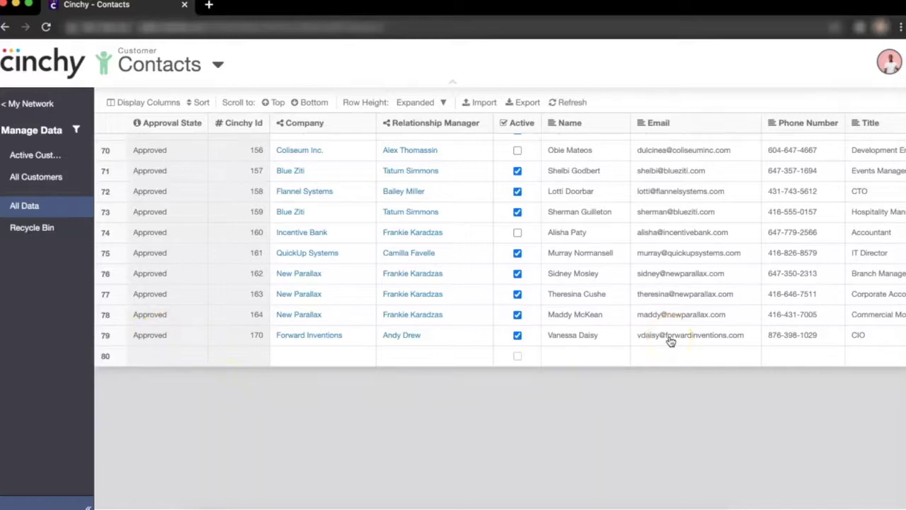
left_click(677, 385)
Filter Contacts to Relationship Manager containing the manager's first name, then sort by Company.
left_click(76, 129)
left_click(137, 158)
scroll(170, 286, "down", 3)
left_click(163, 283)
left_click(363, 158)
type("Carson")
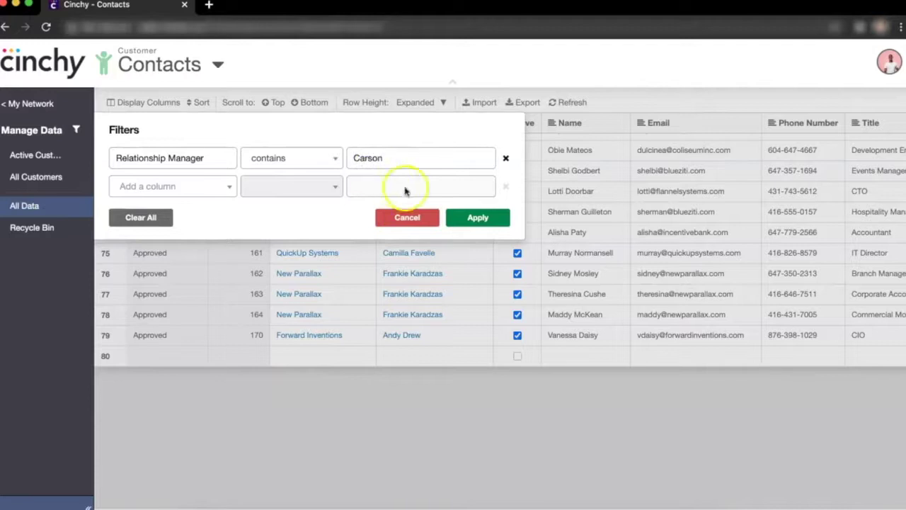
left_click(471, 217)
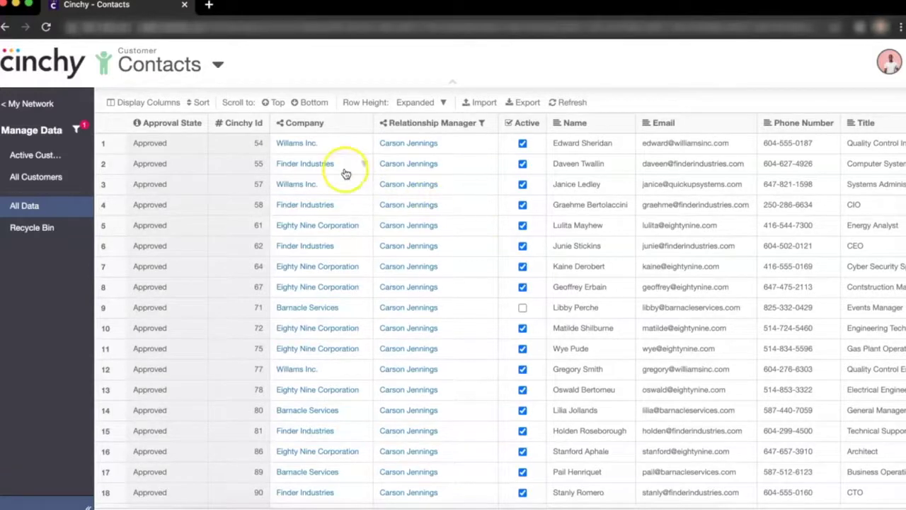
left_click(339, 124)
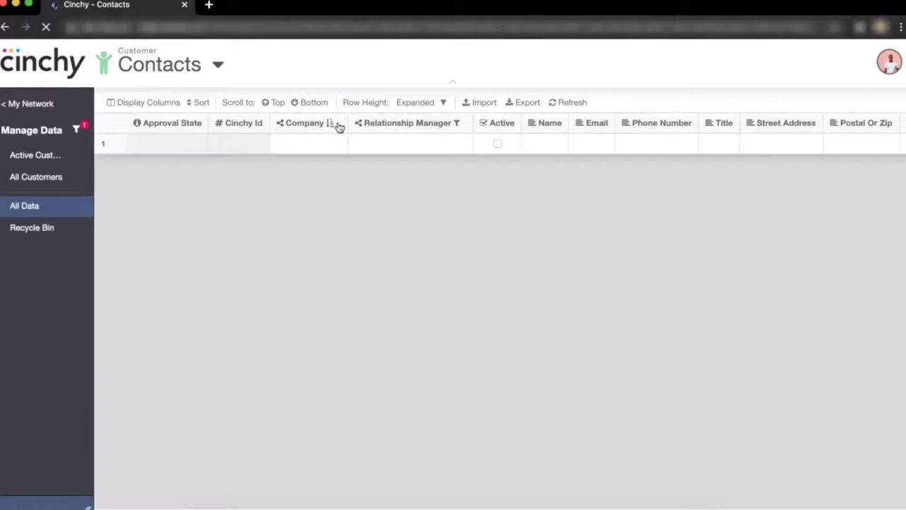
Scroll through the Company-sorted grid to review the 25 contacts from Barnacle Services to Williams Inc.
scroll(637, 220, "right", 8)
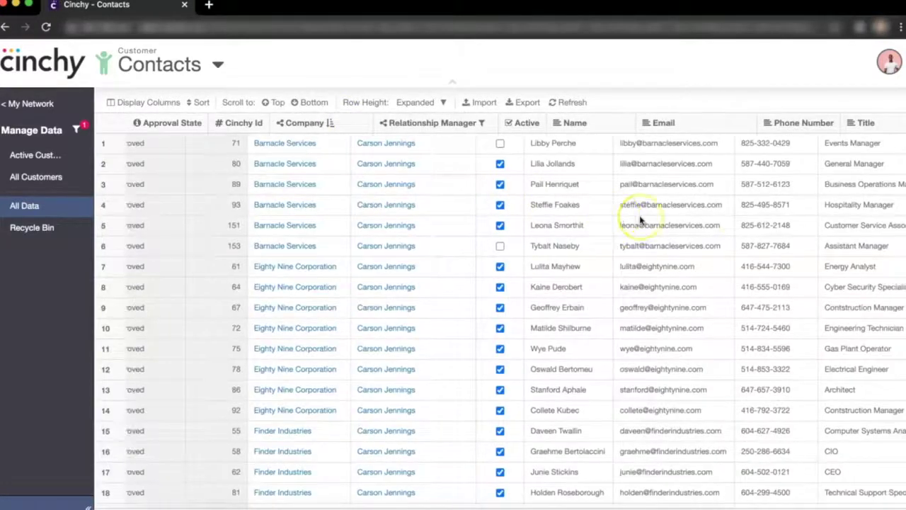
scroll(641, 219, "right", 10)
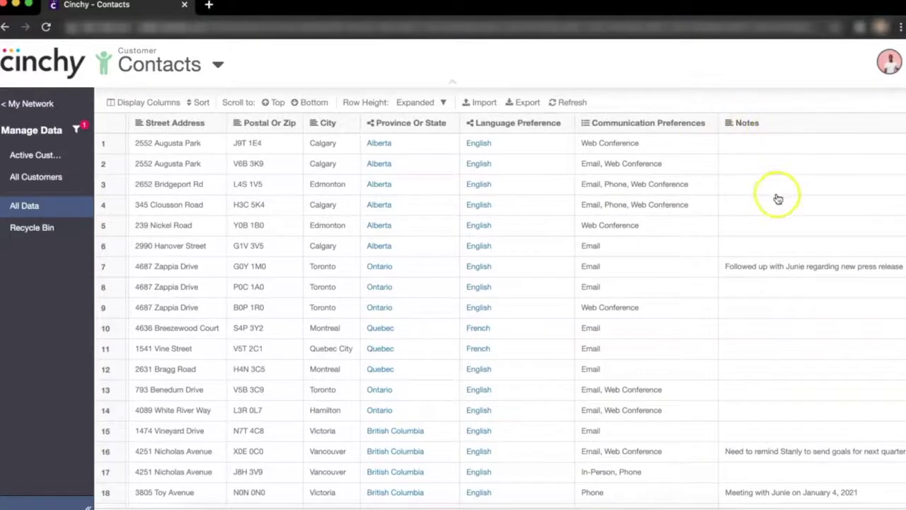
scroll(774, 194, "down", 5)
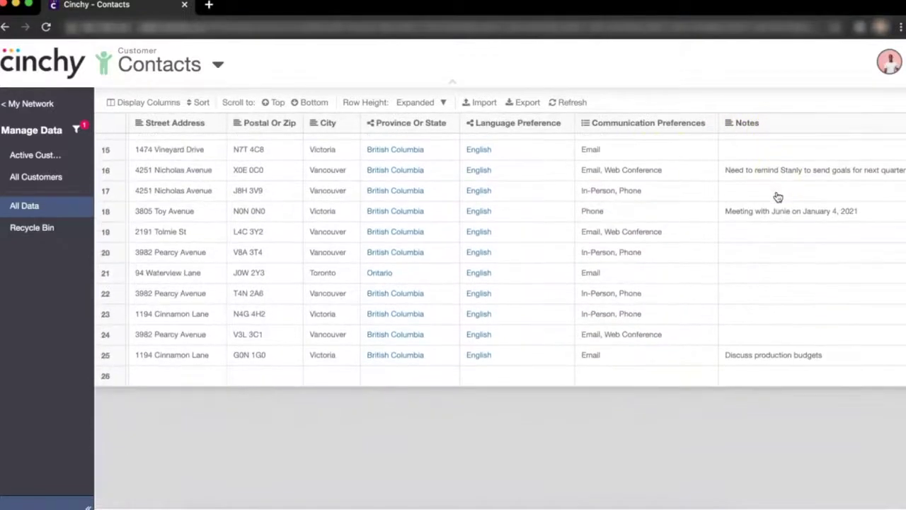
scroll(777, 197, "up", 5)
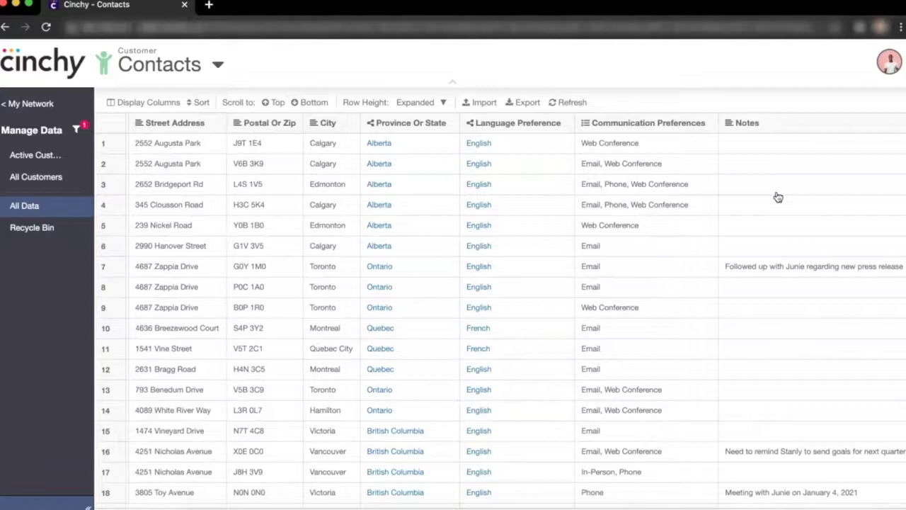
scroll(778, 197, "left", 5)
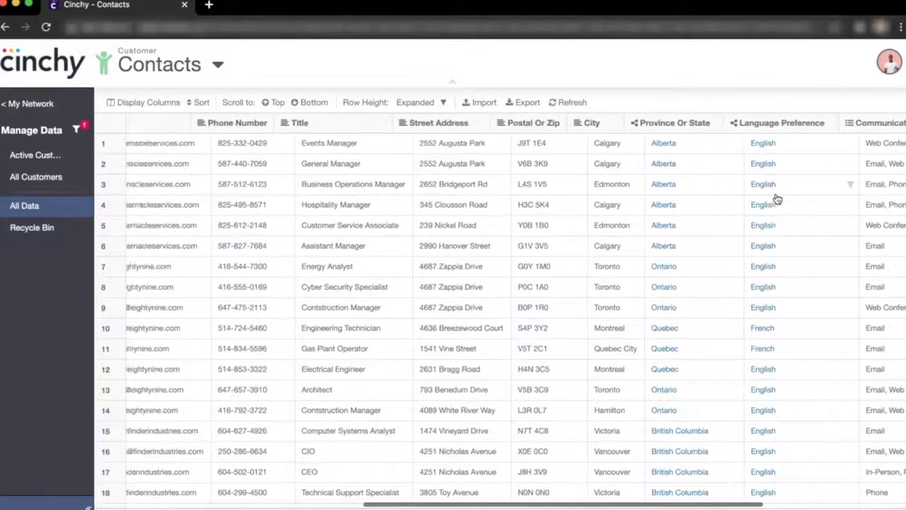
scroll(778, 200, "left", 3)
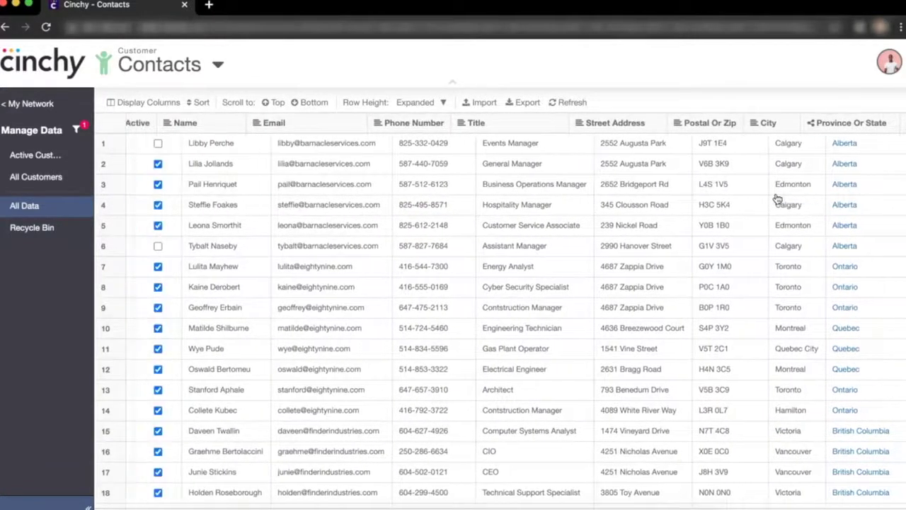
scroll(778, 199, "left", 5)
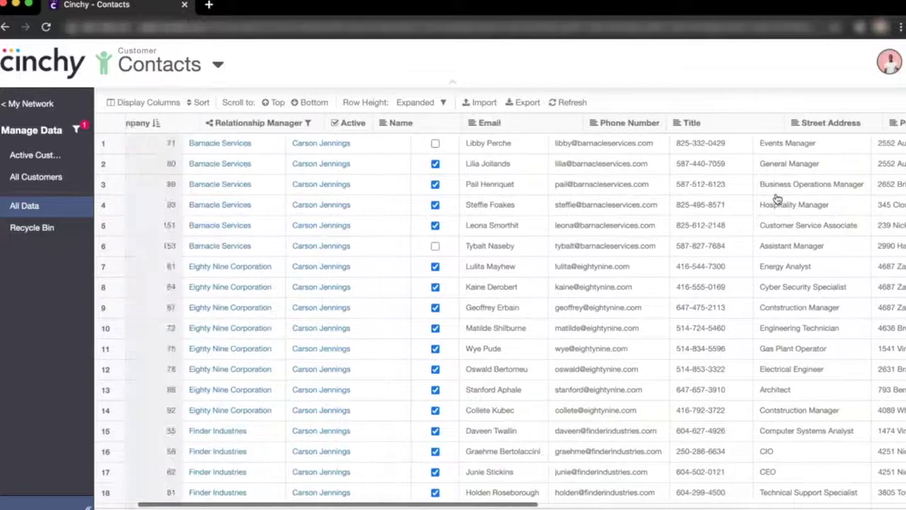
scroll(778, 200, "left", 3)
scroll(776, 198, "down", 5)
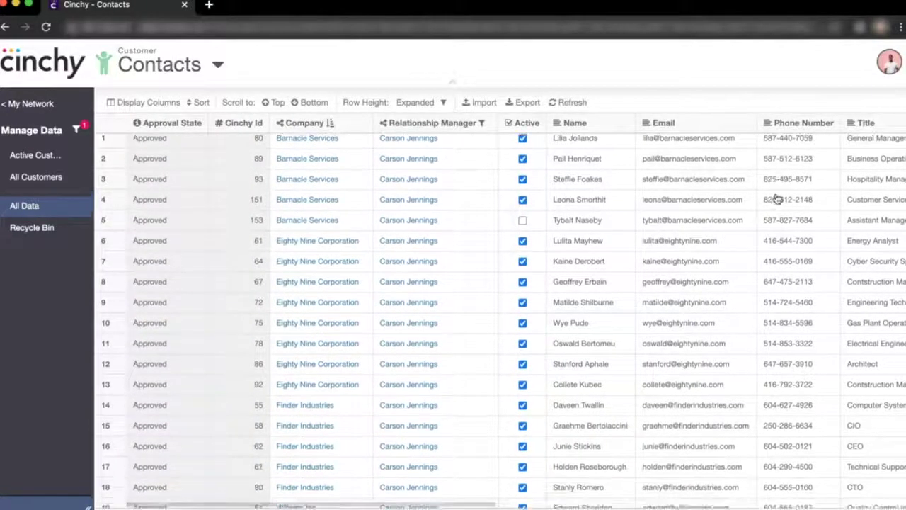
scroll(748, 279, "down", 5)
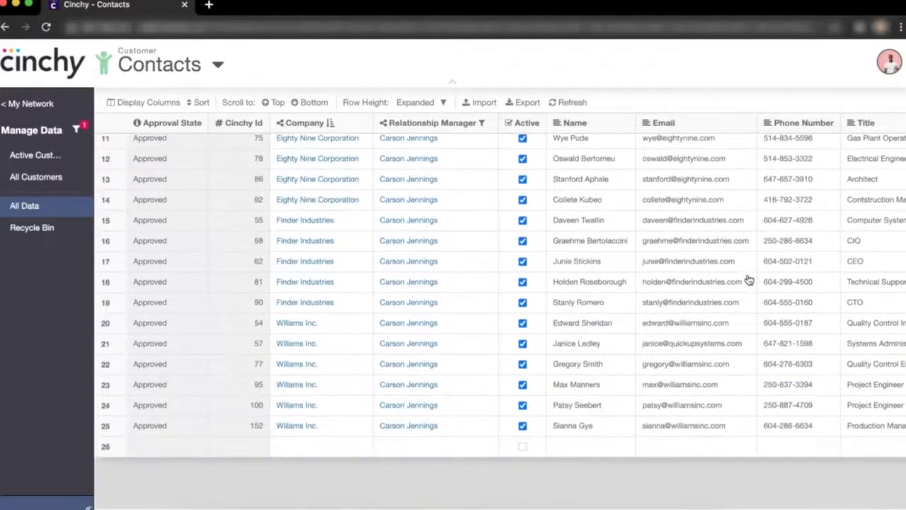
scroll(749, 279, "down", 1)
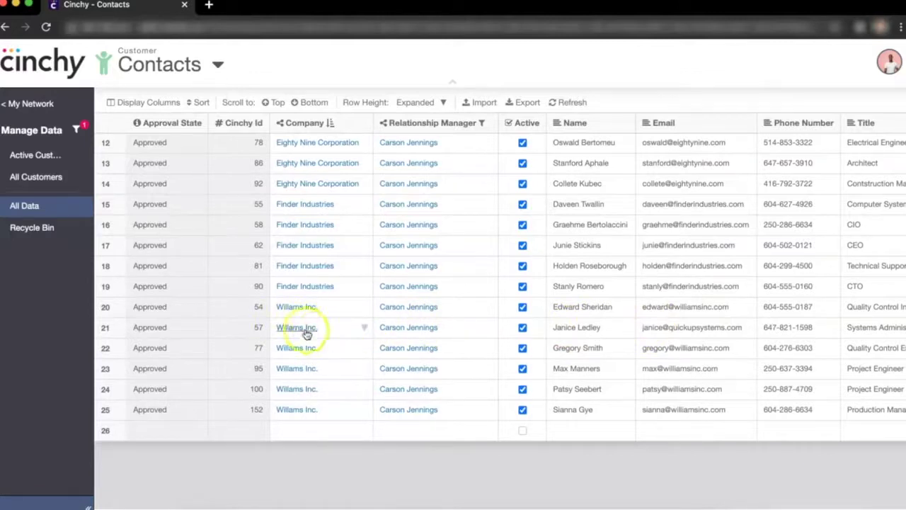
Revert contact Cinchy Id 57 in row 21 to version 1.0 from its Collaboration Log.
right_click(347, 332)
left_click(366, 218)
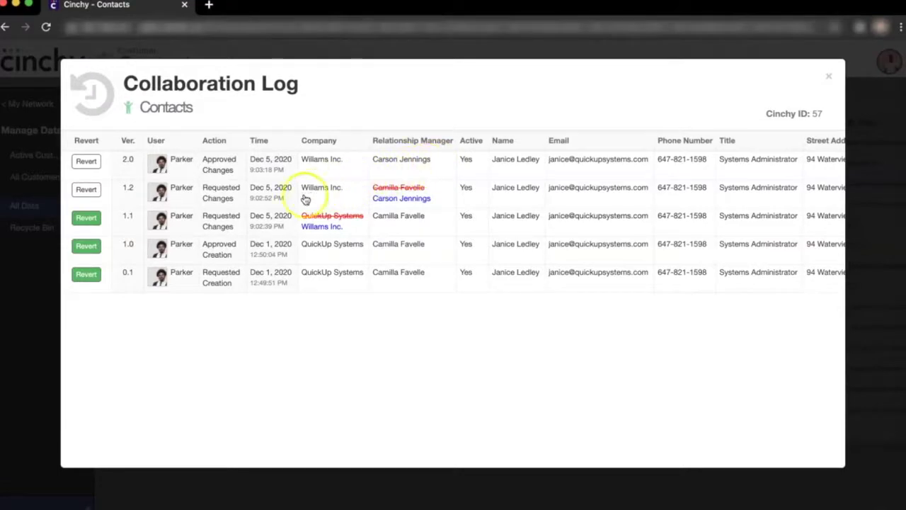
left_click(85, 246)
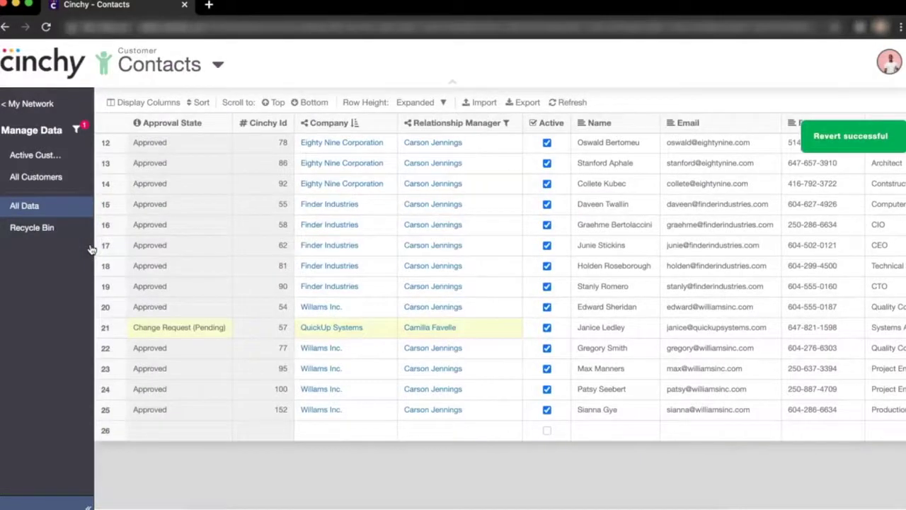
Open the Recycle Bin listing deleted contacts and who deleted them.
mouse_move(879, 138)
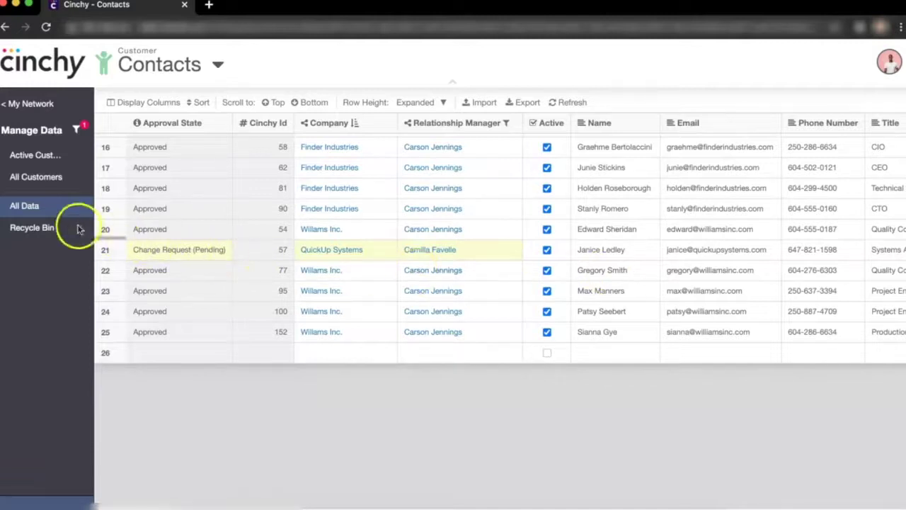
left_click(48, 227)
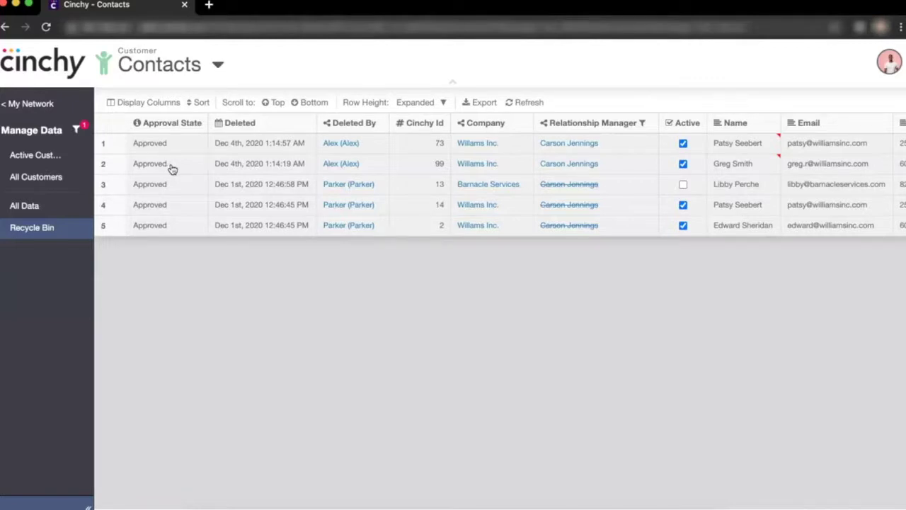
Read deleted contact 99's comment, request its Restore Row, and return to All Data.
left_click(725, 172)
mouse_move(627, 210)
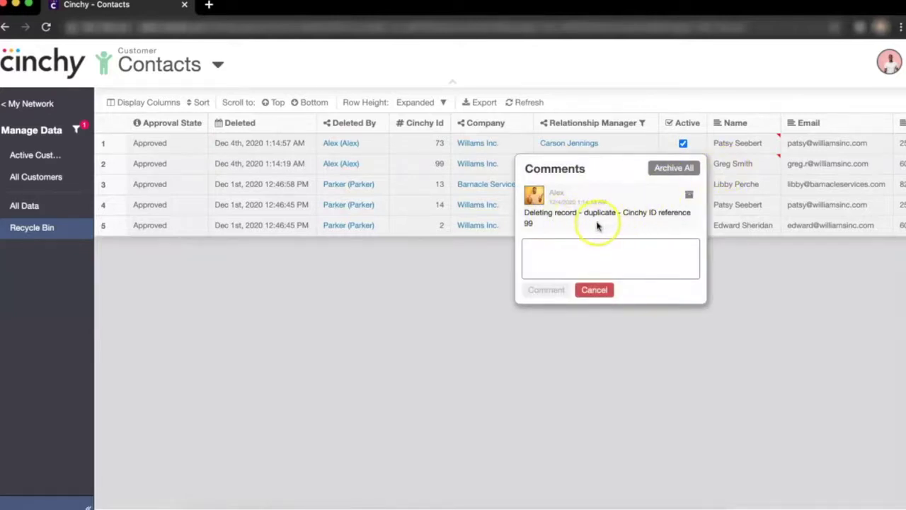
right_click(748, 166)
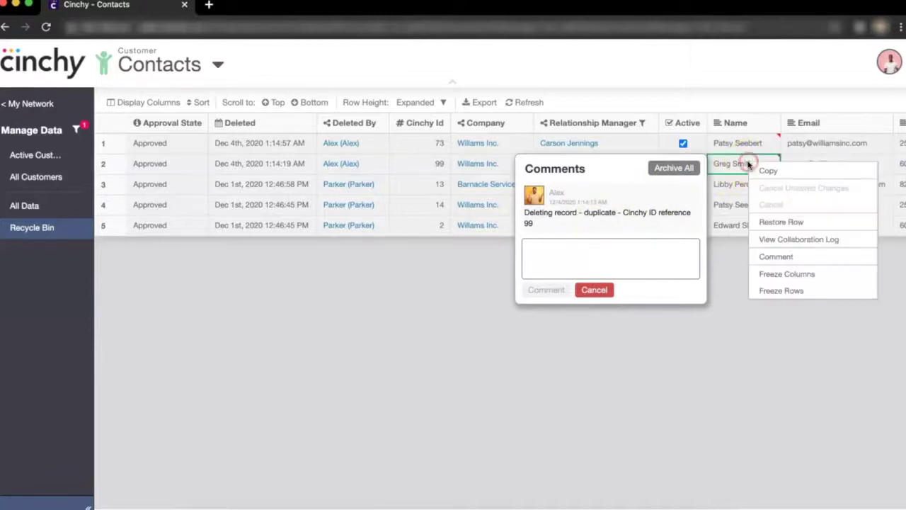
left_click(770, 223)
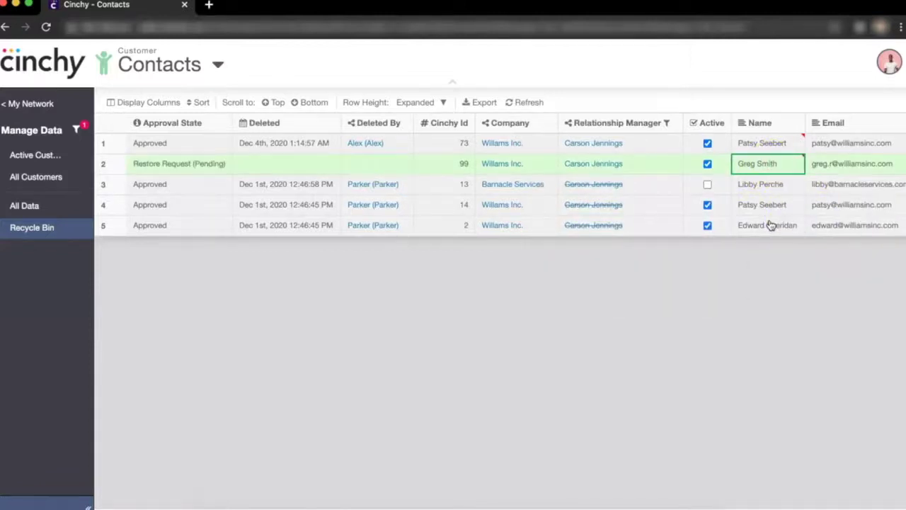
left_click(55, 209)
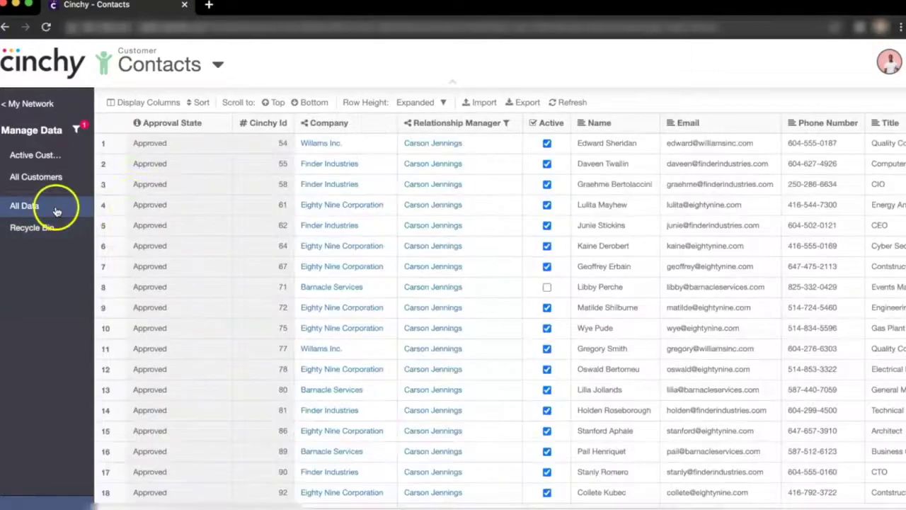
Comment on restored contact 99 that it is not a duplicate but a different person.
left_click(309, 102)
left_click(596, 249)
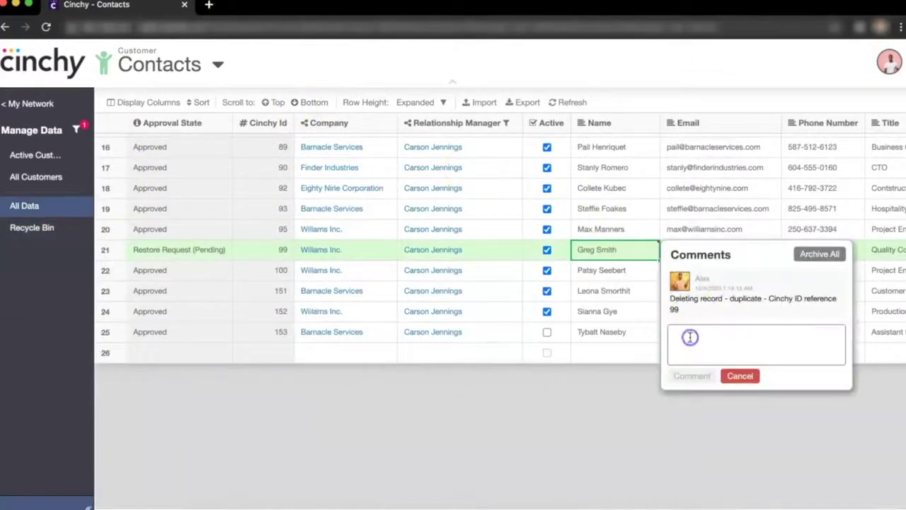
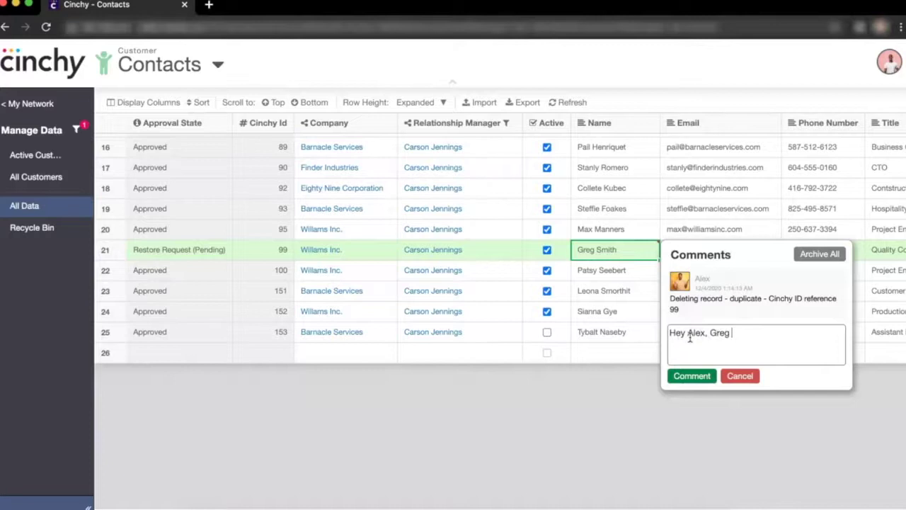
left_click(697, 375)
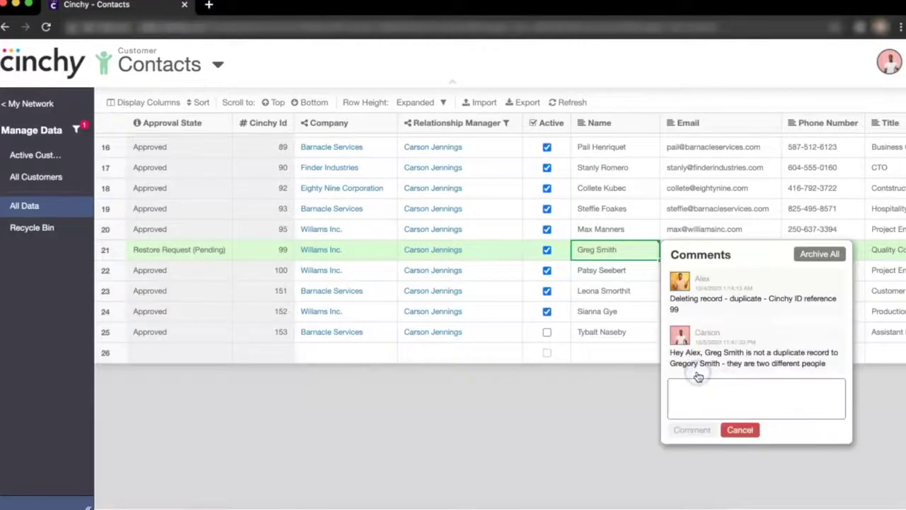